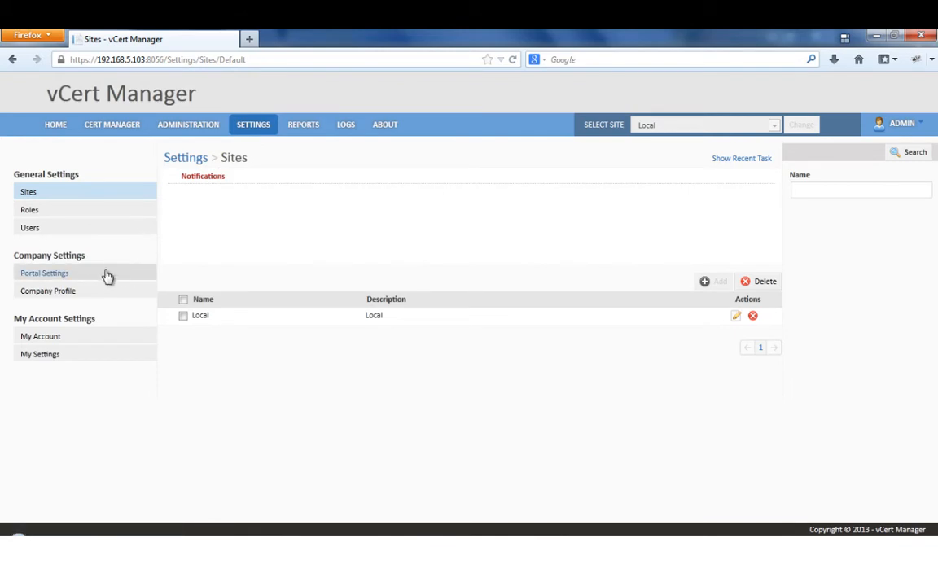
Step: Open Portal Settings, hide the notifications area, and scroll through the page
left_click(84, 281)
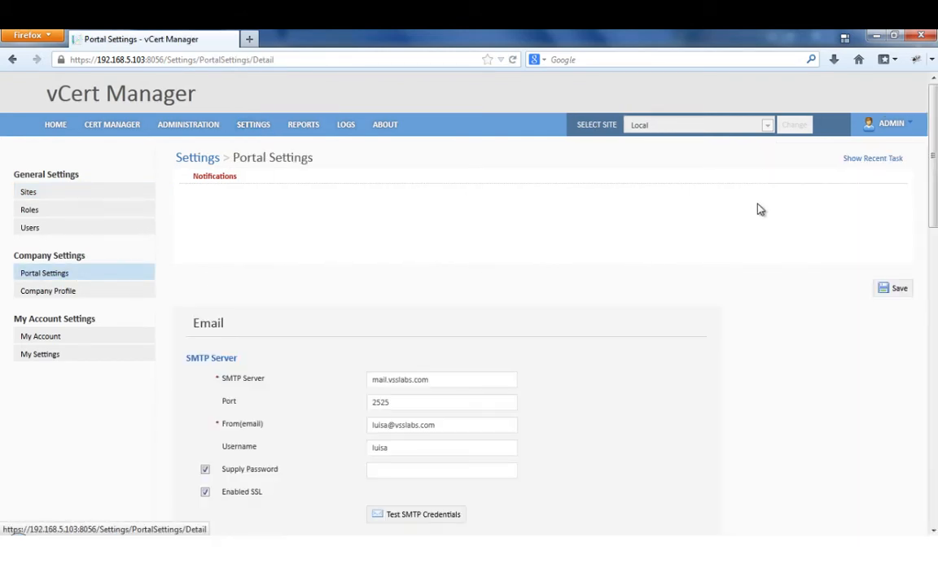
left_click(888, 163)
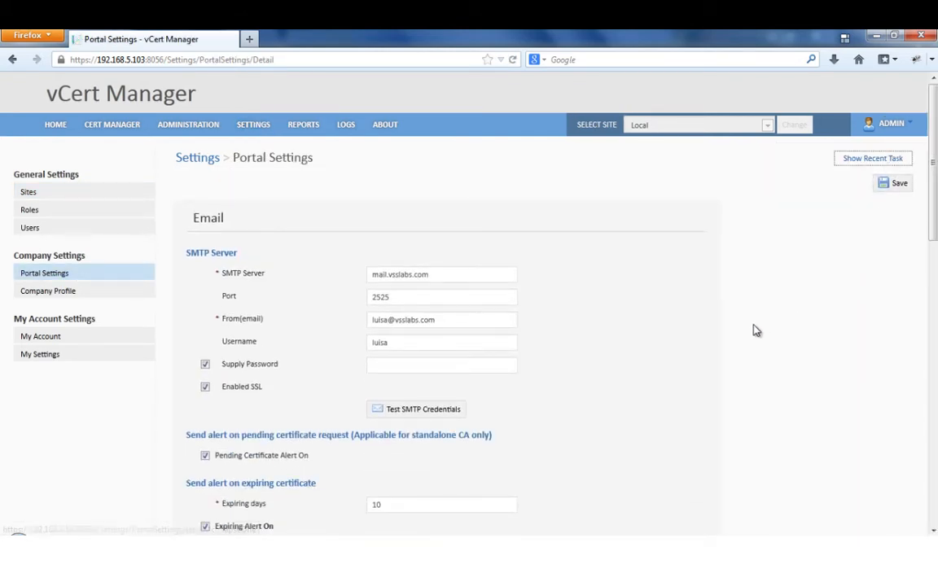
scroll(753, 323, "down", 3)
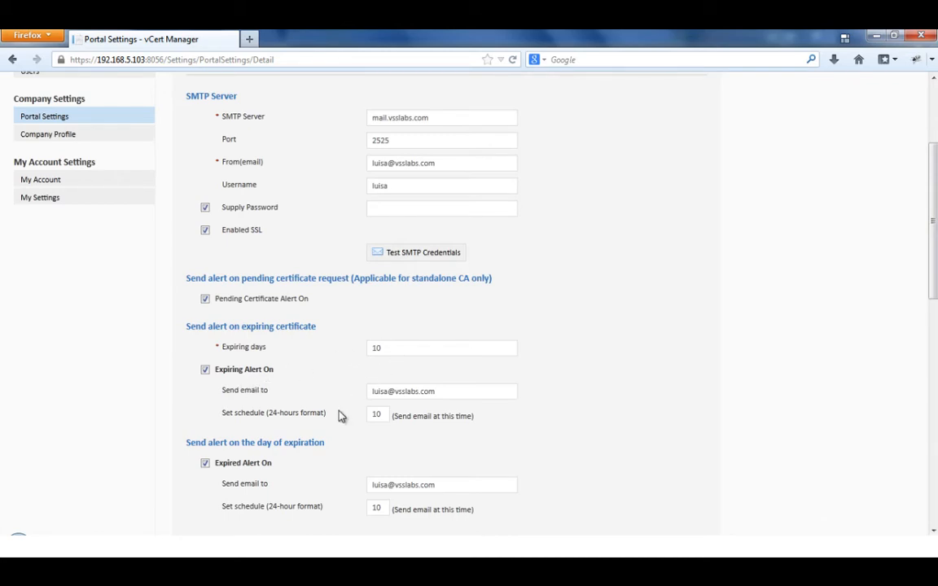
scroll(341, 417, "down", 2)
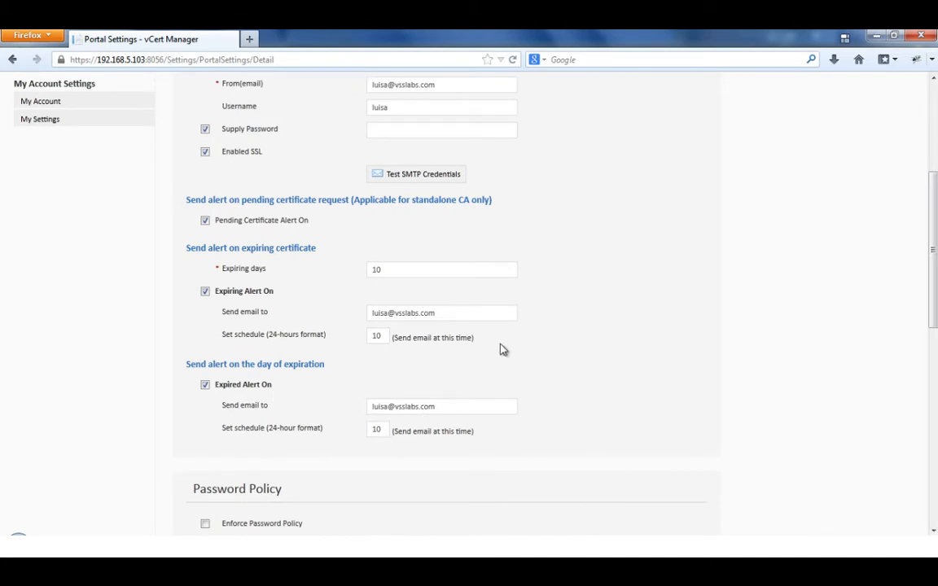
scroll(282, 320, "up", 6)
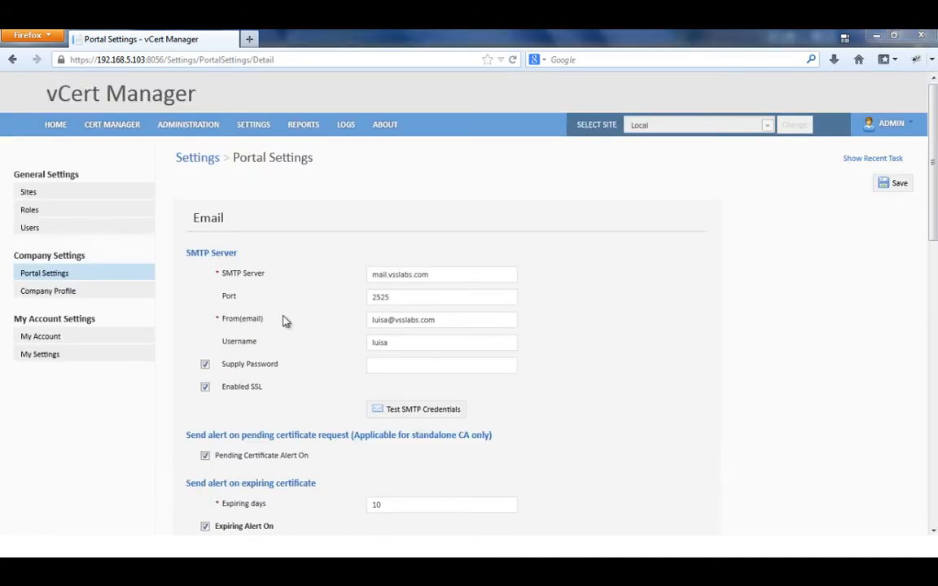
Step: Browse Company Profile, My Settings, Sites, Roles and Users, then show Administration > Infrastructures
left_click(96, 302)
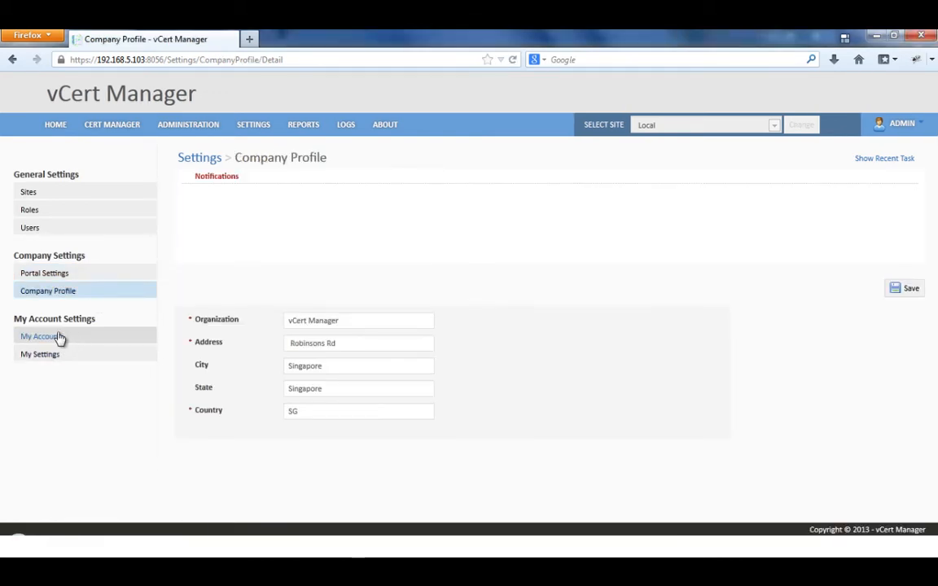
left_click(81, 363)
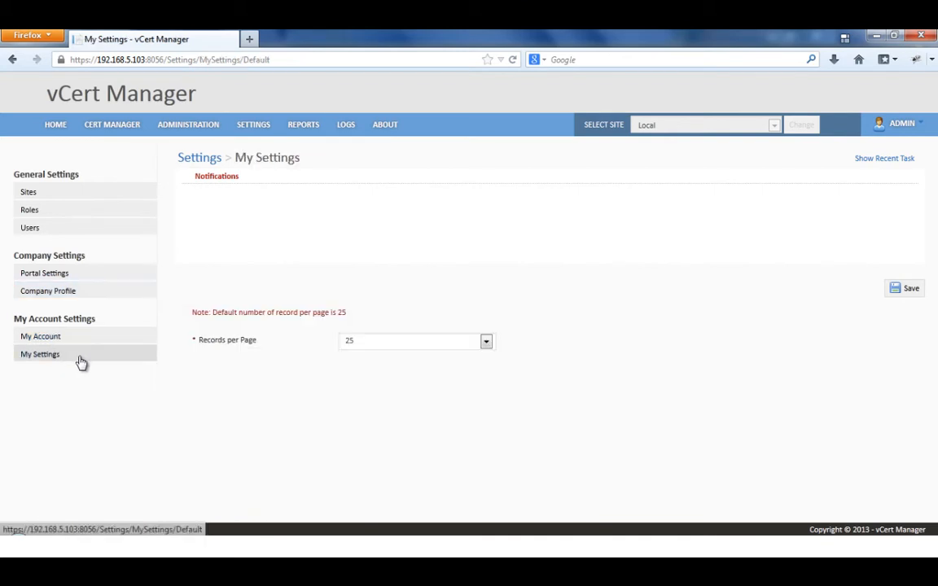
left_click(456, 343)
left_click(86, 194)
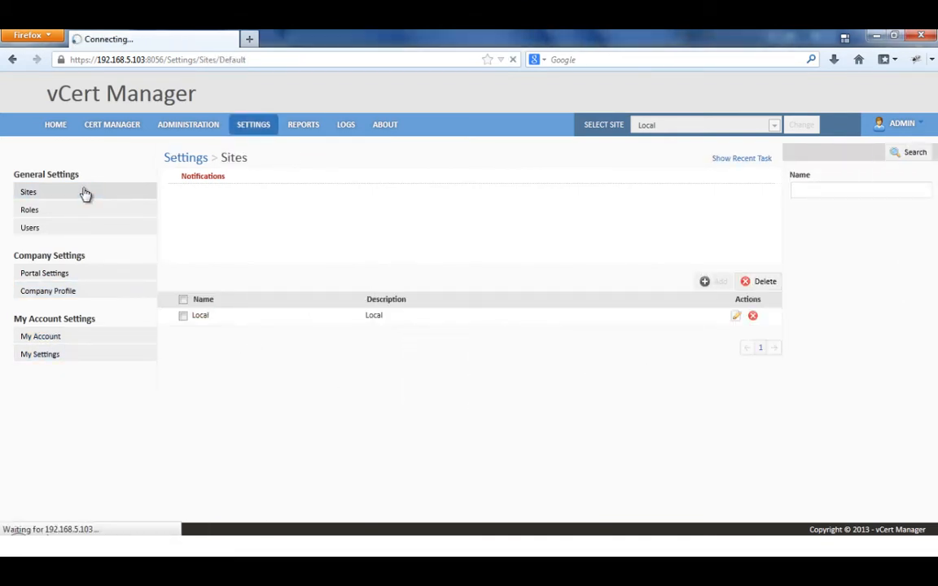
left_click(81, 219)
left_click(82, 228)
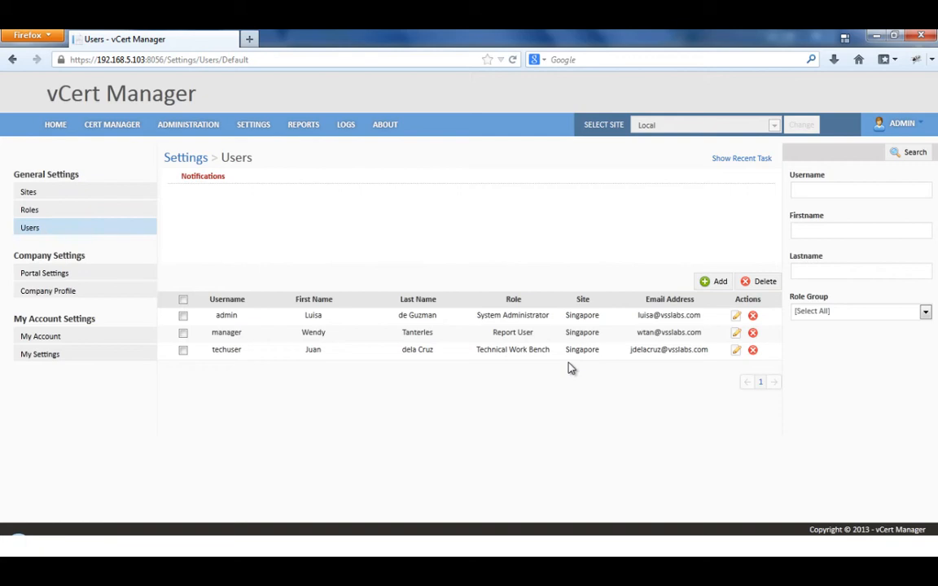
left_click(199, 126)
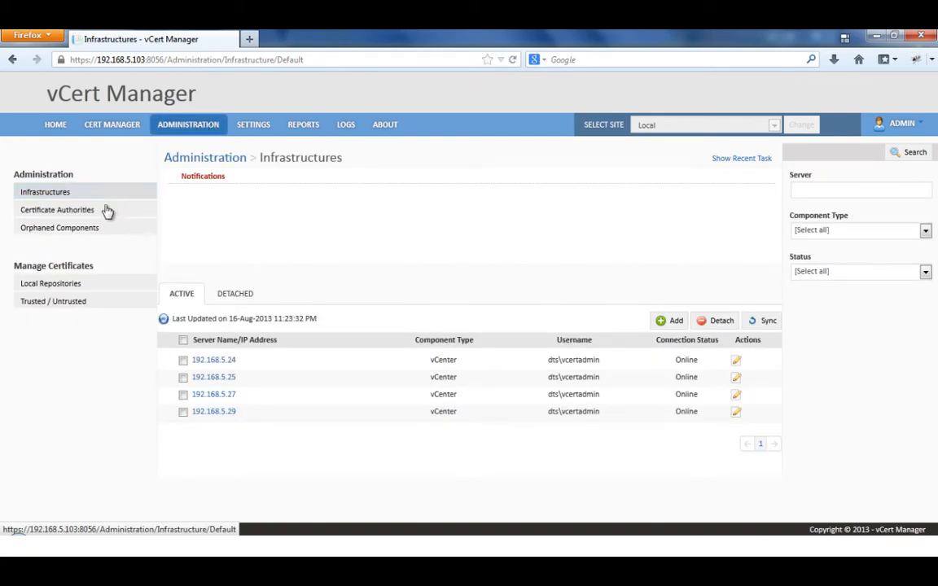
Step: Review the Certificate Authorities and Local Repositories pages and begin a certificate import
left_click(102, 212)
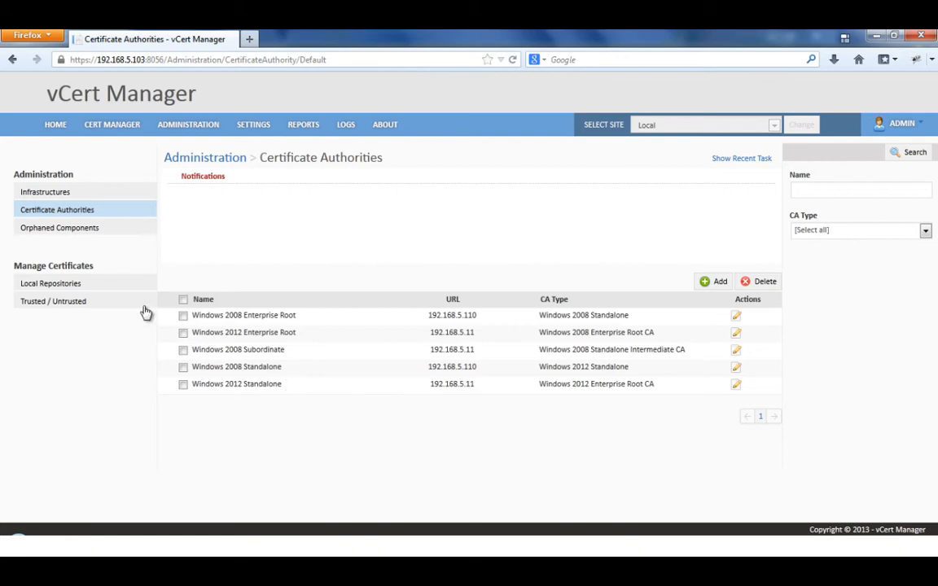
left_click(86, 292)
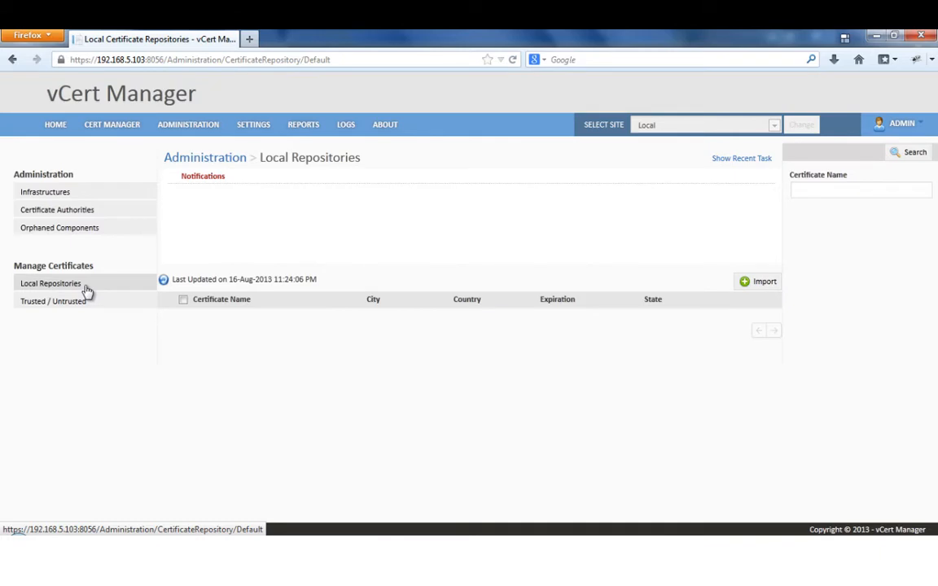
left_click(755, 292)
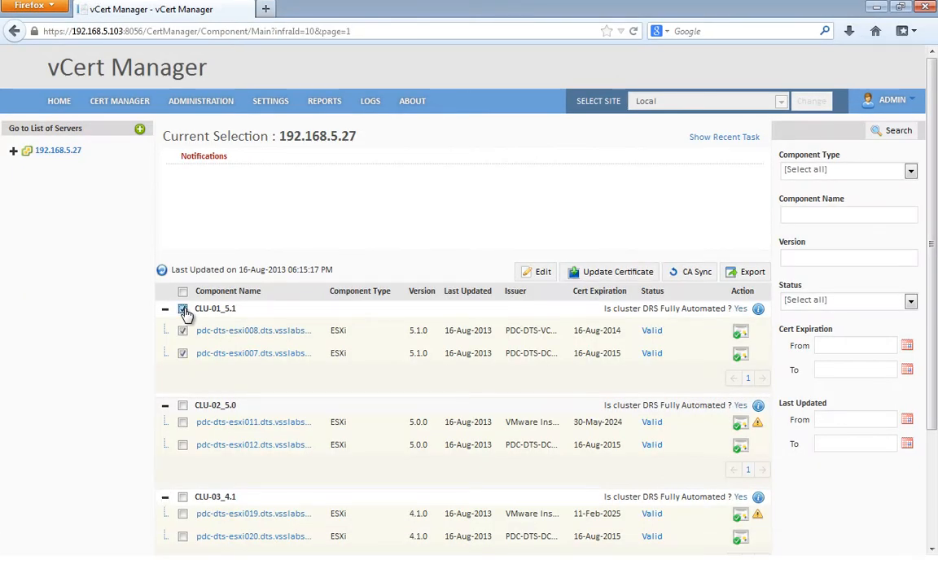
Step: Add esxi012 and esxi020 to the host selection and export their CSRs as a Zip file
left_click(183, 445)
left_click(183, 538)
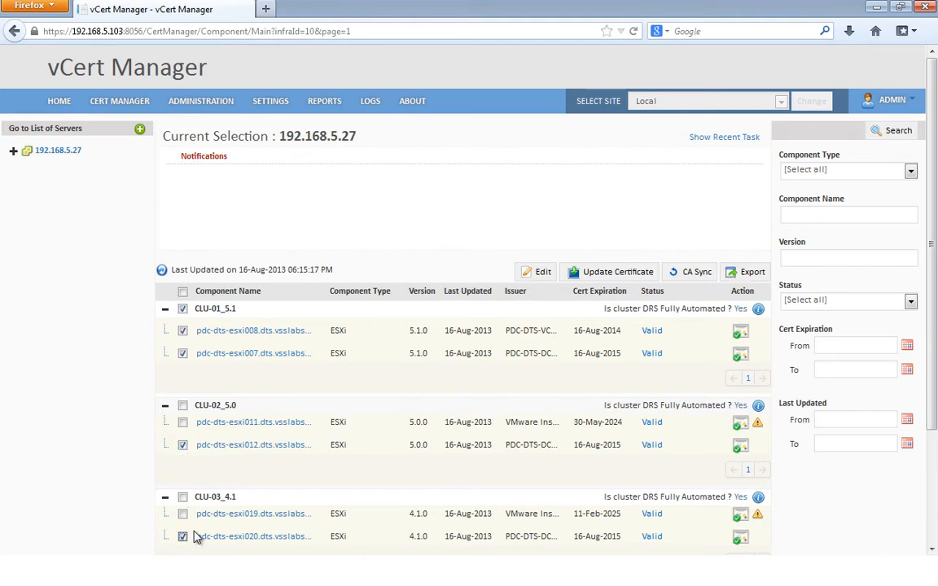
left_click(753, 274)
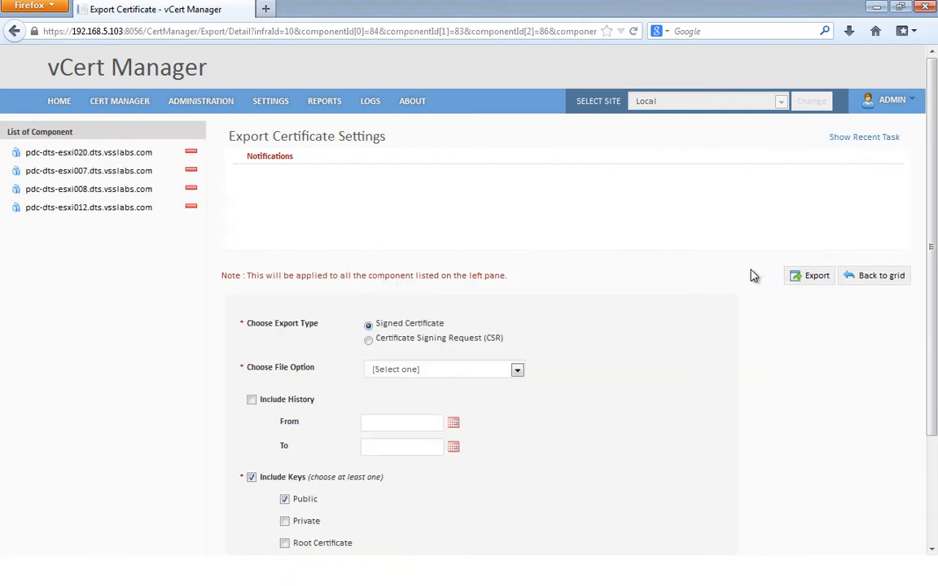
scroll(562, 285, "down", 3)
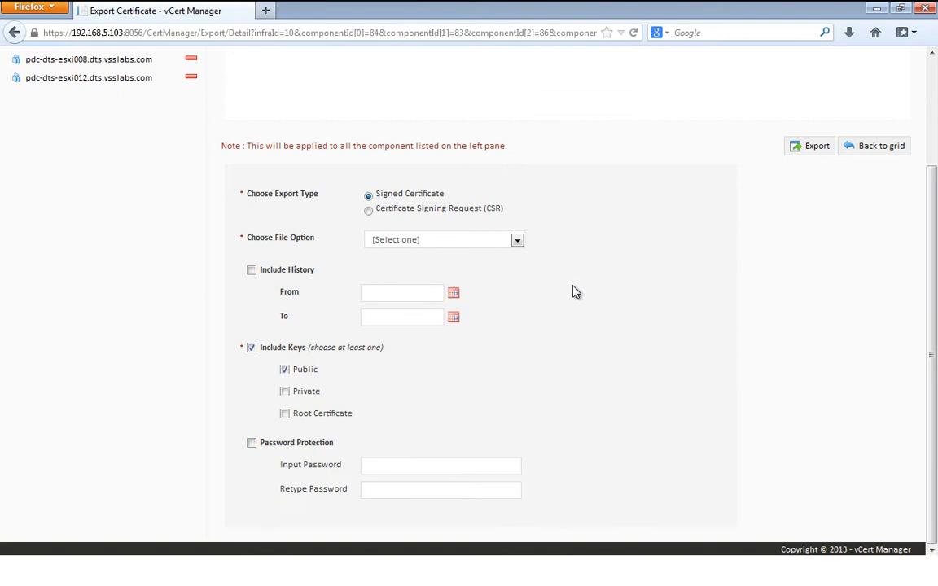
left_click(371, 211)
left_click(518, 319)
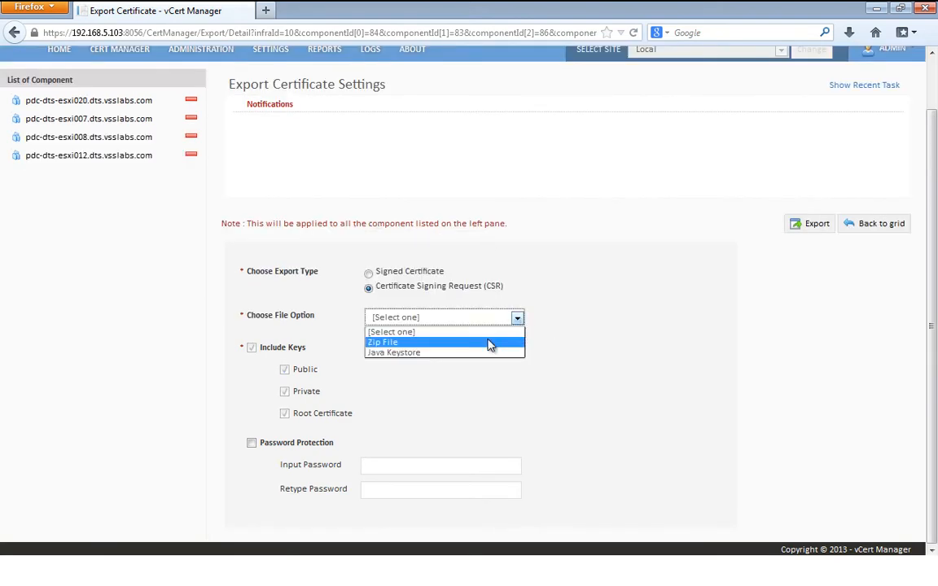
left_click(488, 343)
left_click(815, 225)
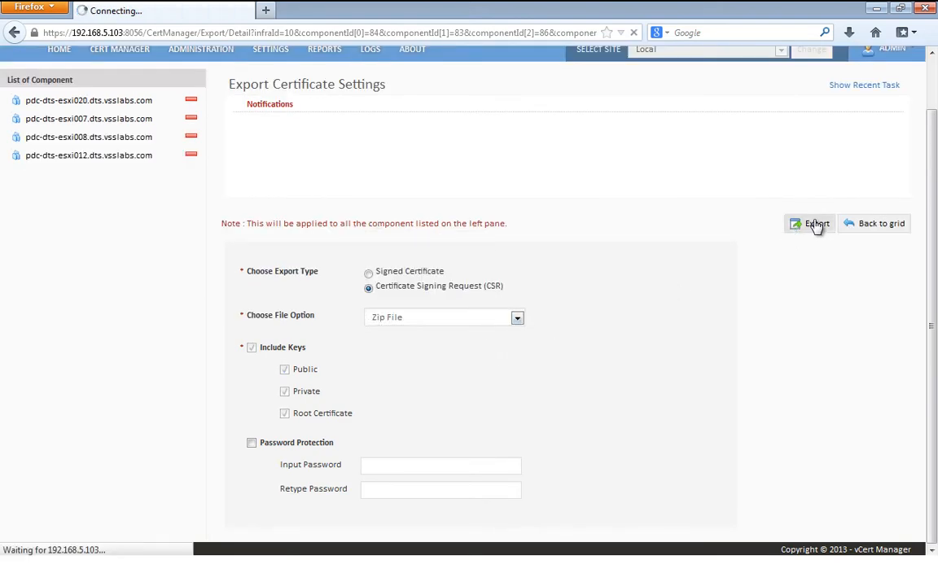
left_click(547, 325)
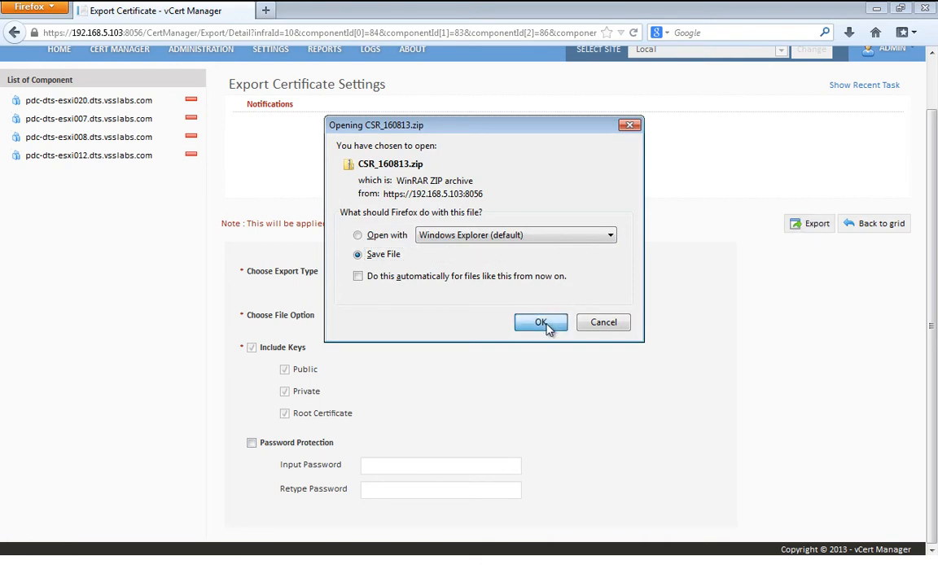
Step: Open the downloaded CSR_160813.zip and its esxi007 host folder
left_click(804, 538)
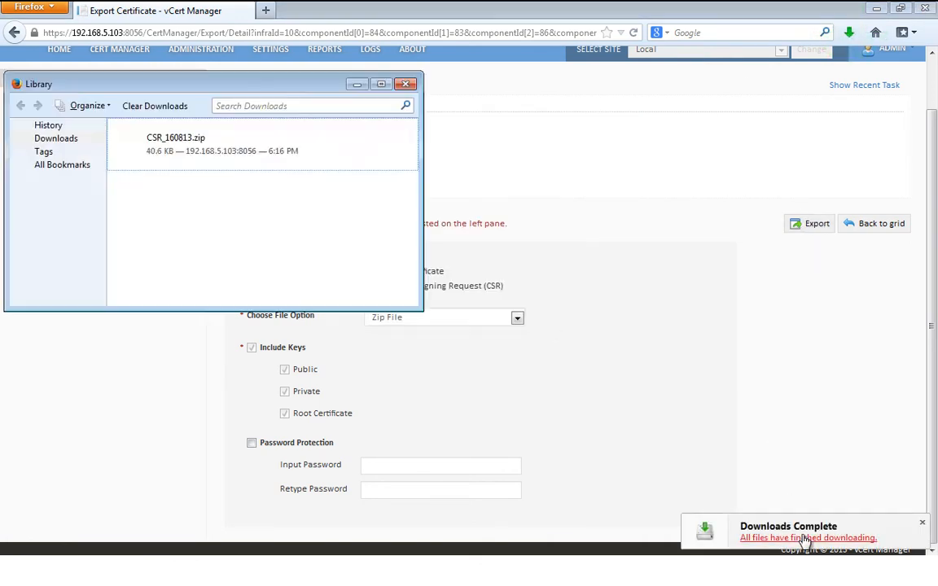
left_click(403, 144)
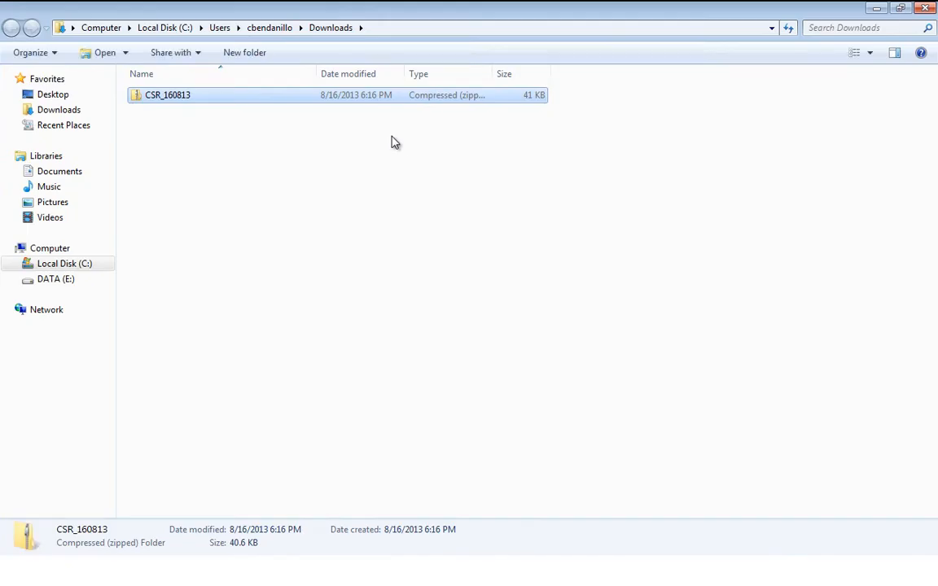
double_click(345, 97)
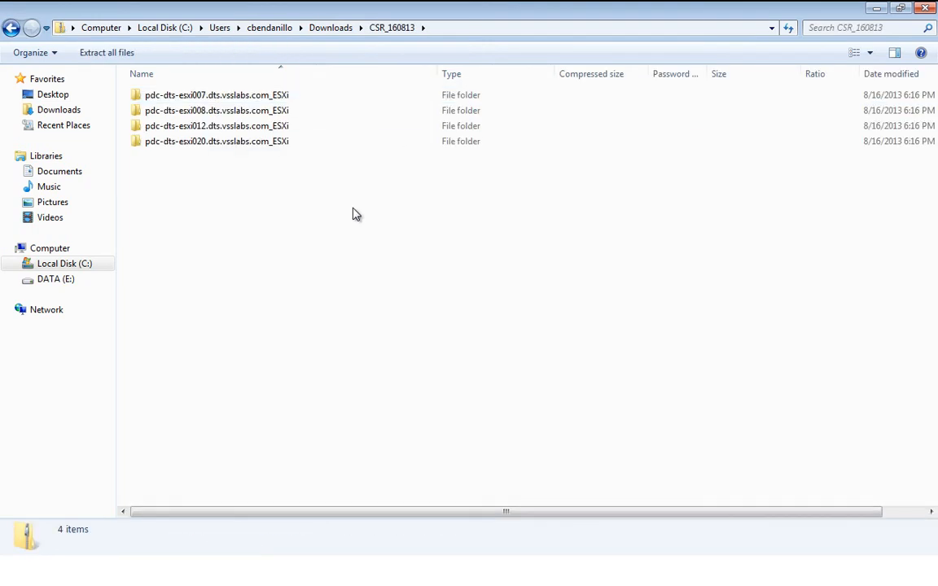
double_click(236, 96)
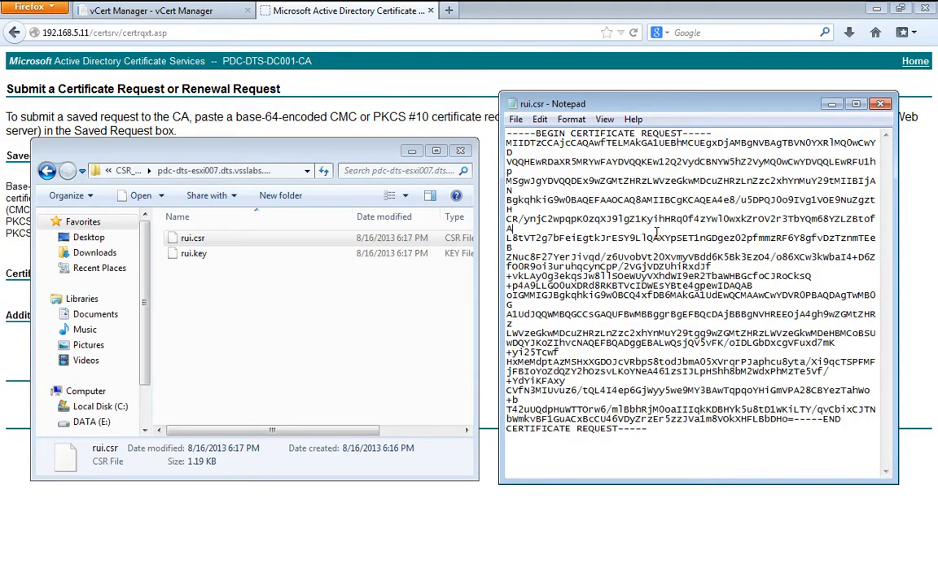
Step: Copy the esxi007 certificate request and paste it into the AD CS saved-request field
left_click(412, 152)
key("ctrl+a")
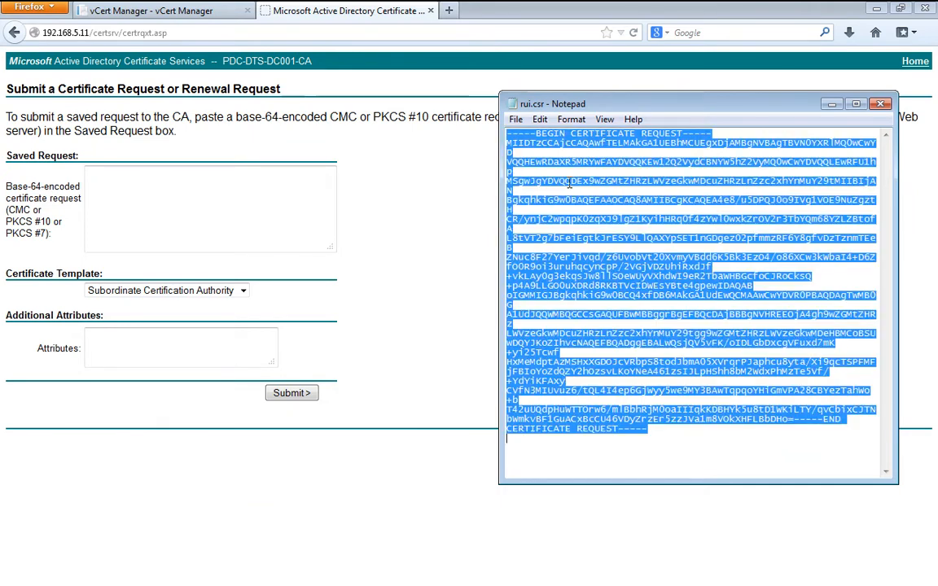
left_click(832, 104)
left_click(304, 193)
key("ctrl+v")
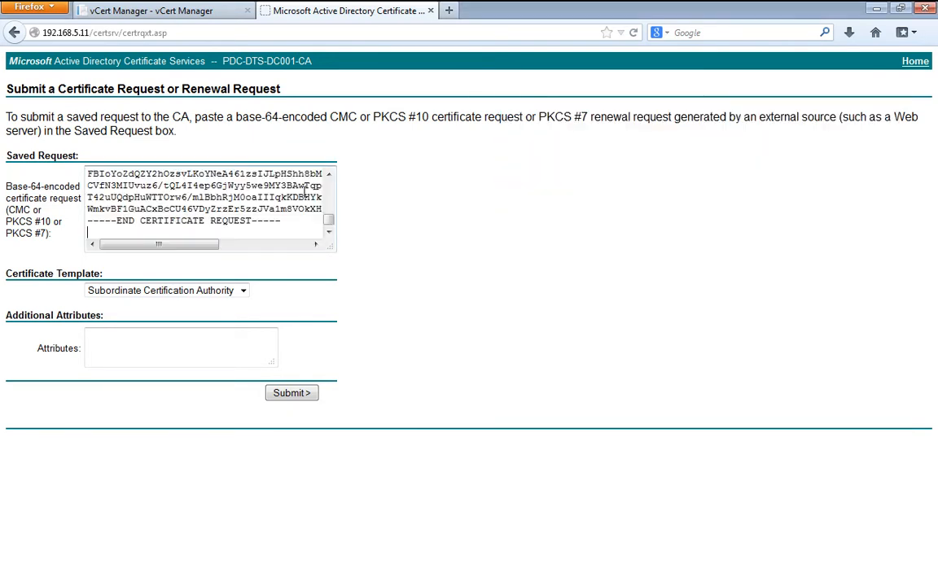
Step: Submit the request with vCertManagerTemplate and download the issued certificate in Base 64
left_click(243, 298)
left_click(219, 326)
left_click(291, 393)
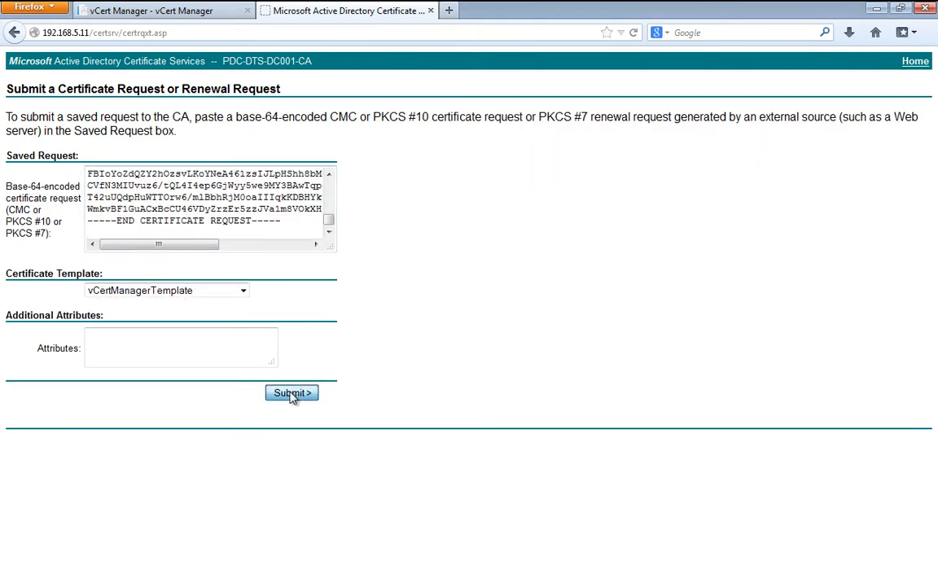
left_click(180, 143)
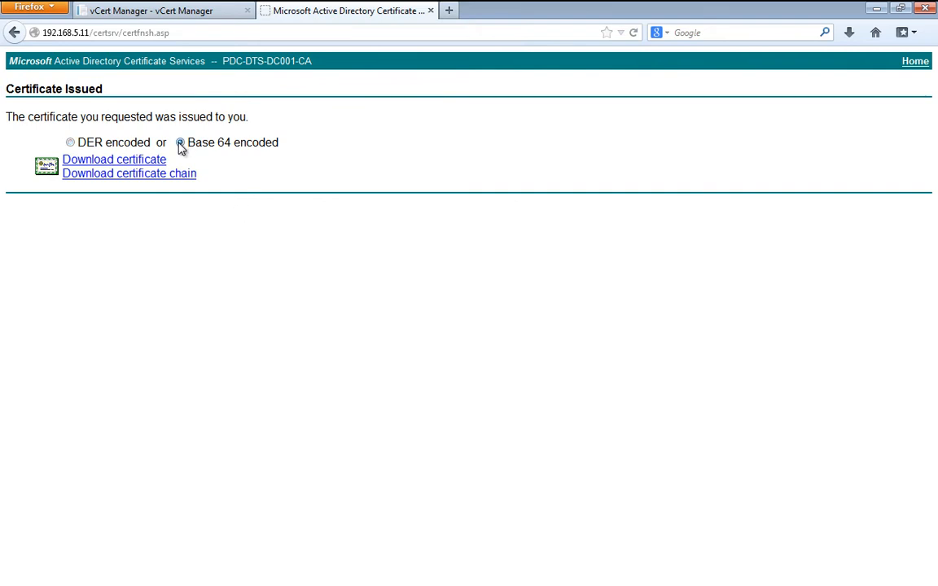
left_click(140, 162)
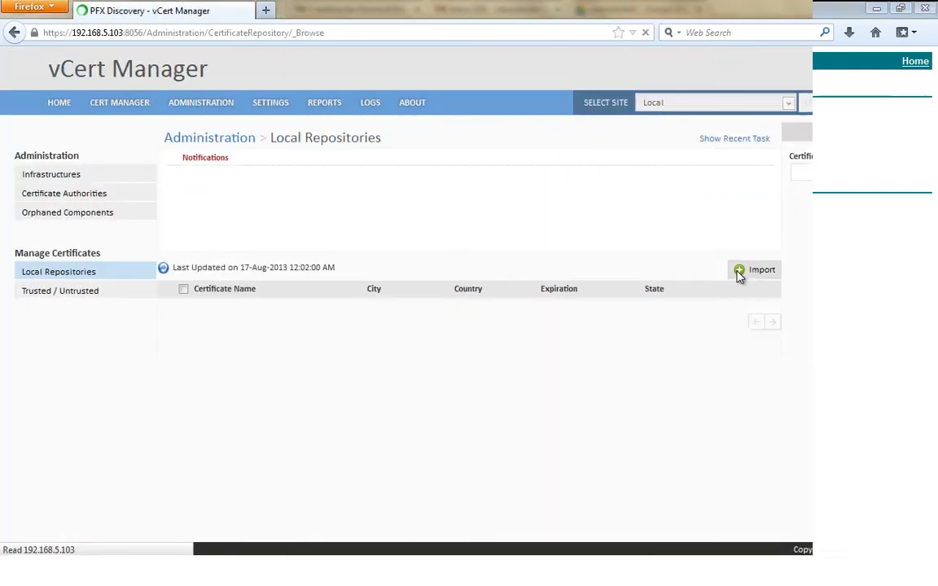
Step: Import and extract Certificates.zip into Local Repositories, then start a new vCenter connection
left_click(465, 316)
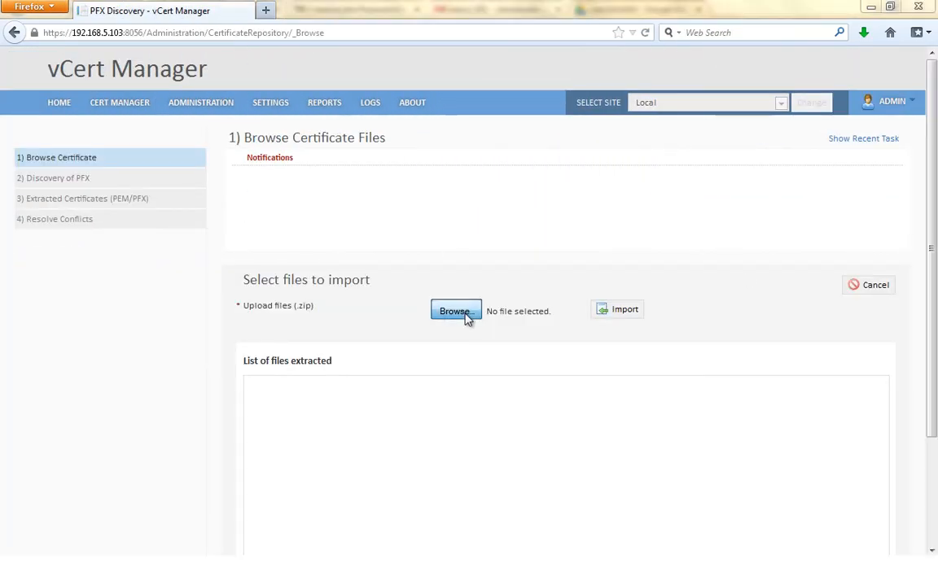
left_click(371, 114)
left_click(346, 329)
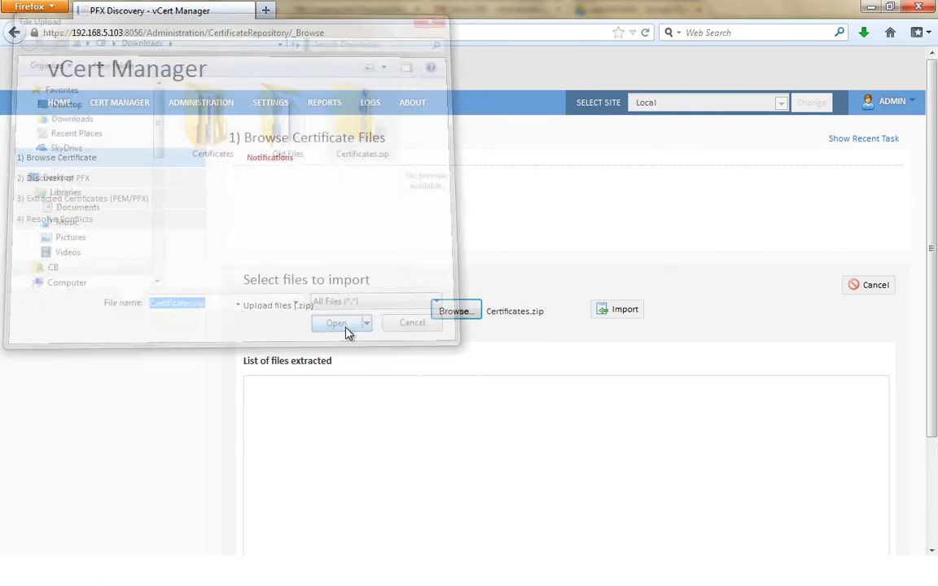
left_click(623, 316)
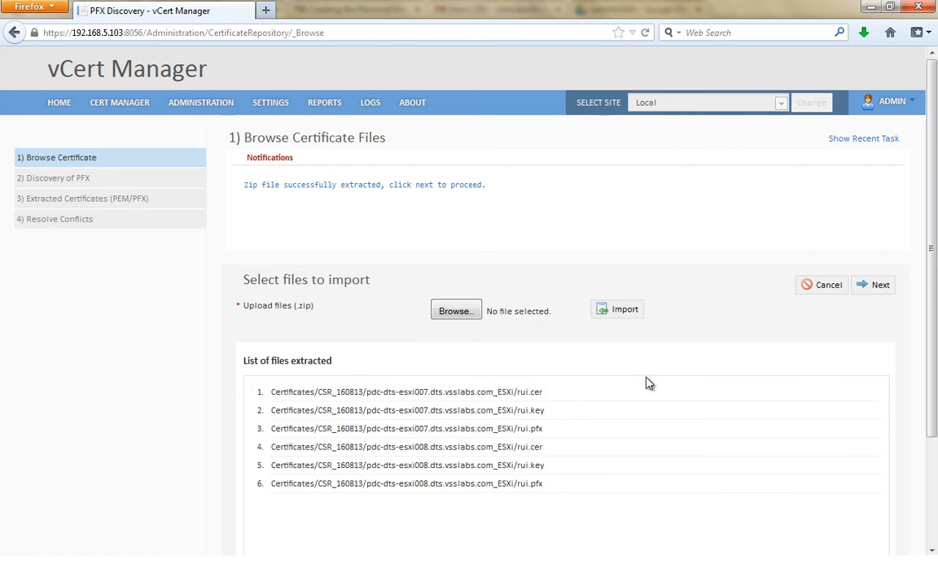
left_click(880, 287)
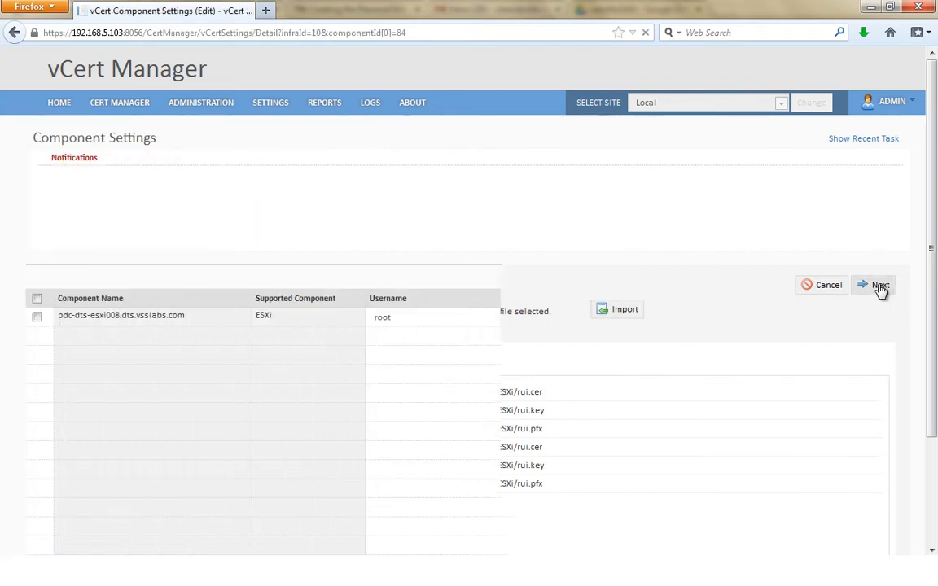
left_click(847, 317)
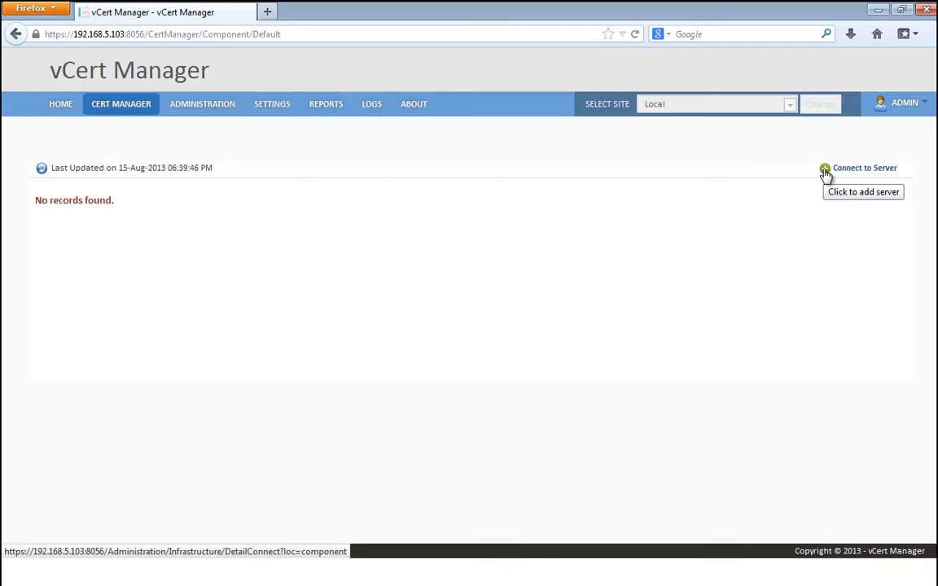
left_click(825, 173)
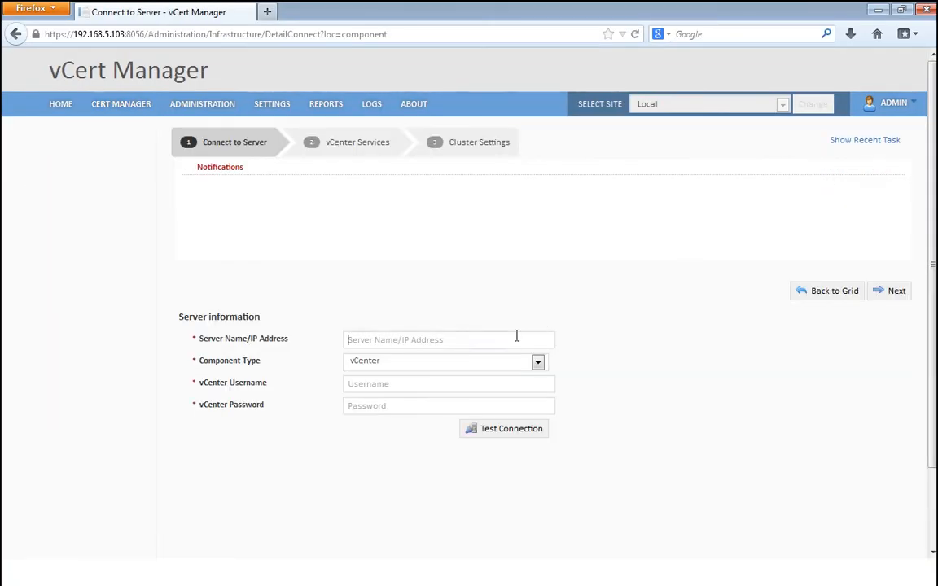
Step: Connect vCenter 192.168.5.29 with the vCenter admin username and password, then review its services
left_click(520, 335)
type("192.16")
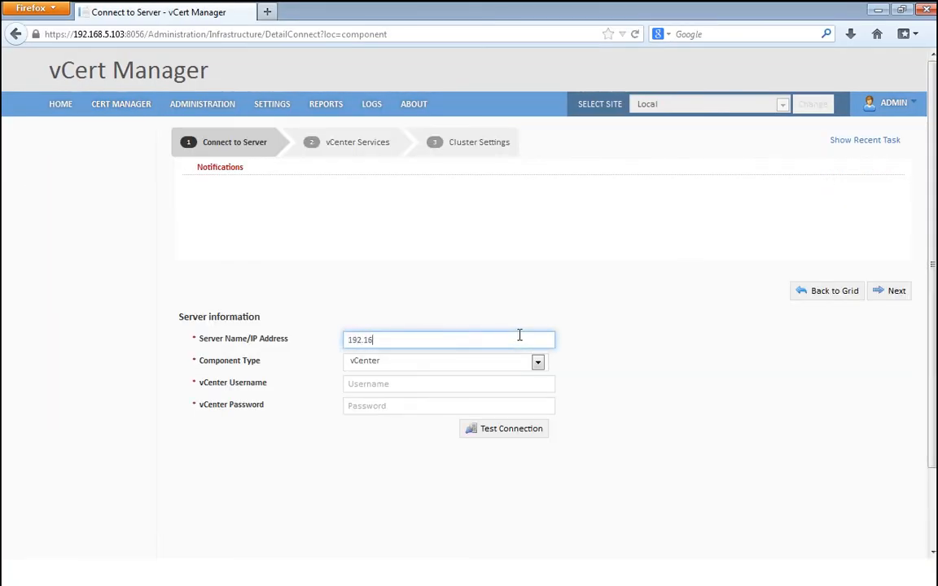
type("8.5.29")
key("Tab")
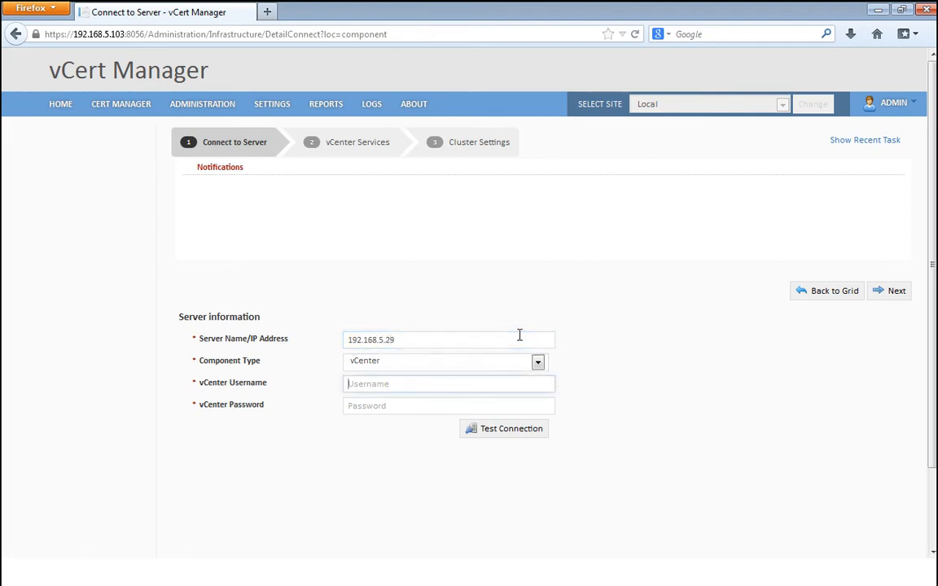
type("dts\\vc")
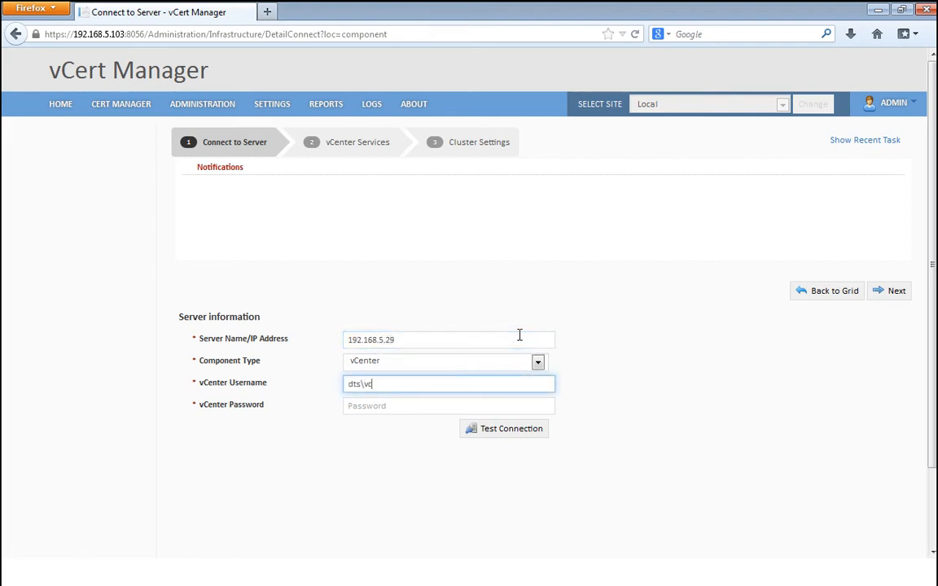
type("ertadmin")
key("Tab")
type("Password1")
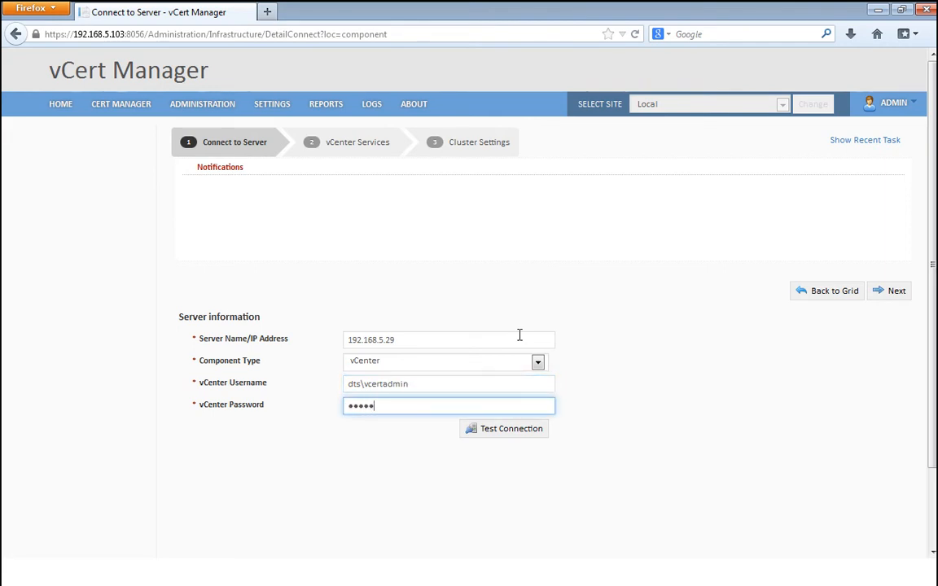
key("Return")
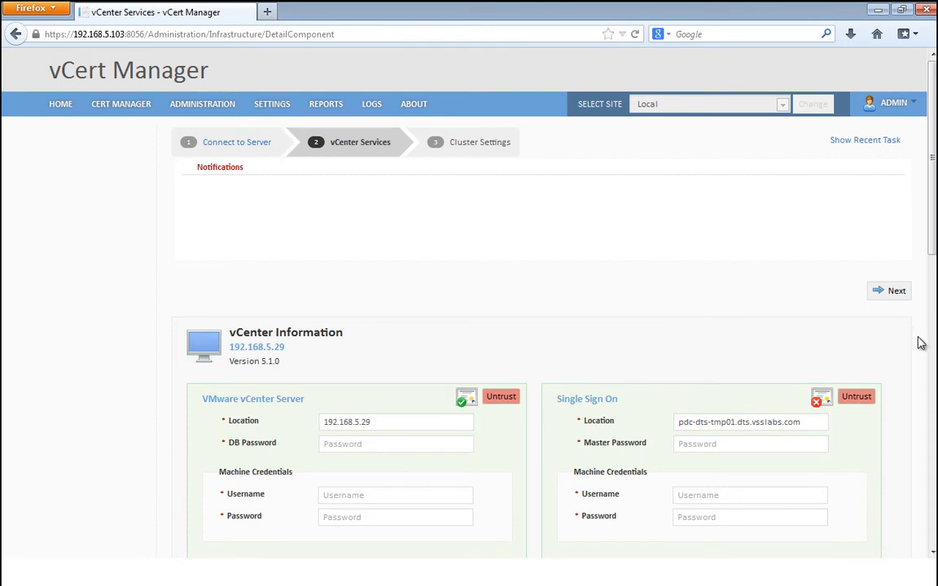
scroll(921, 343, "down", 3)
scroll(921, 343, "down", 3)
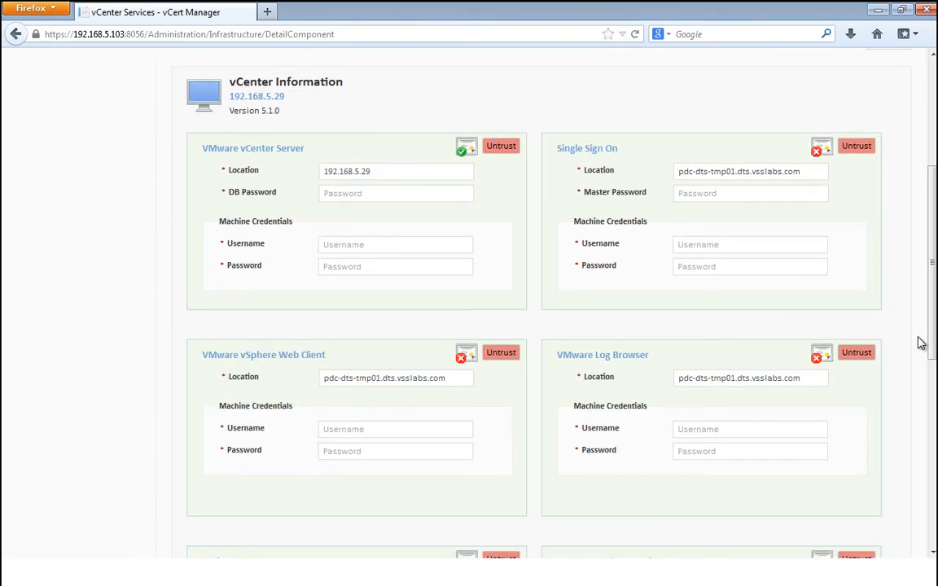
scroll(921, 343, "down", 15)
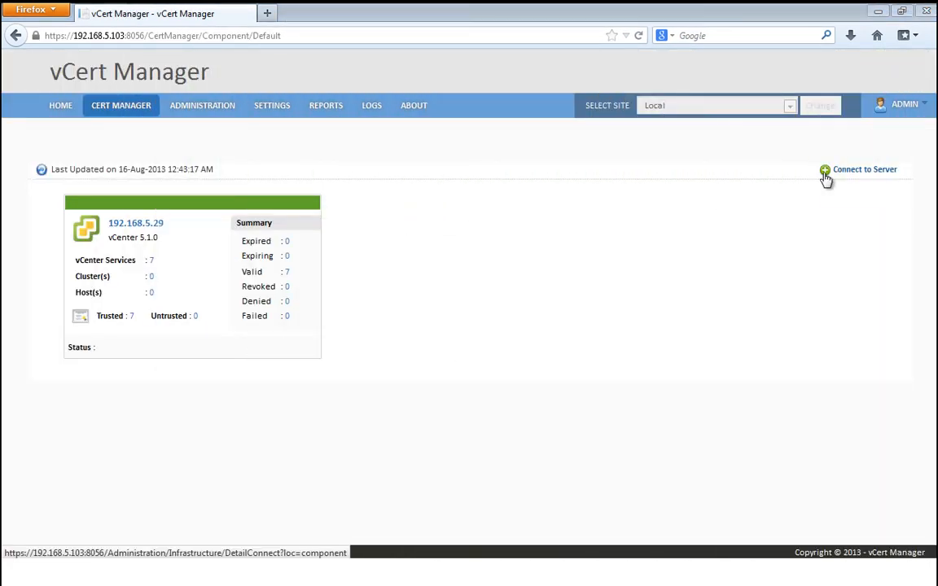
Step: Add vCenter 192.168.5.24, entering the vCenter admin username and password
left_click(826, 179)
type("19")
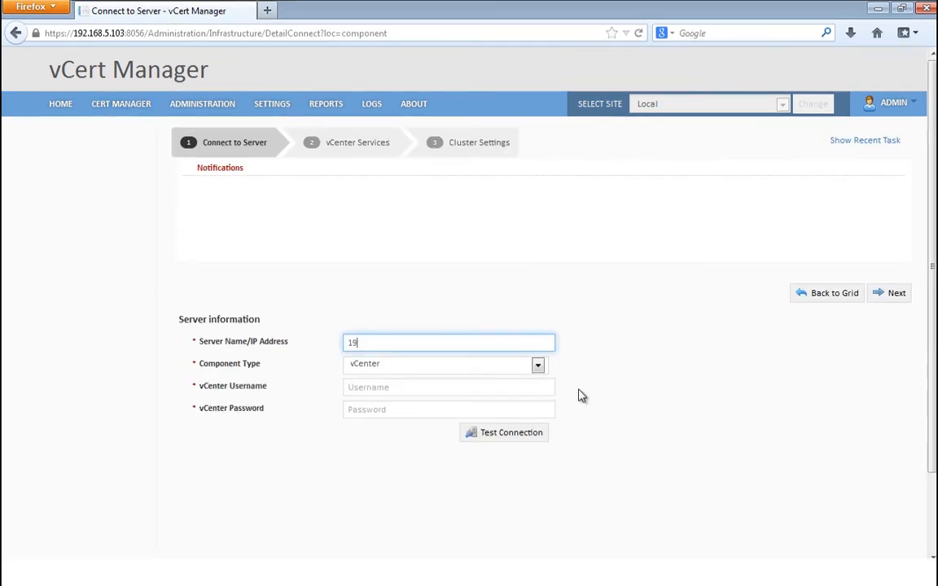
type("2.168.5.24")
key("Tab")
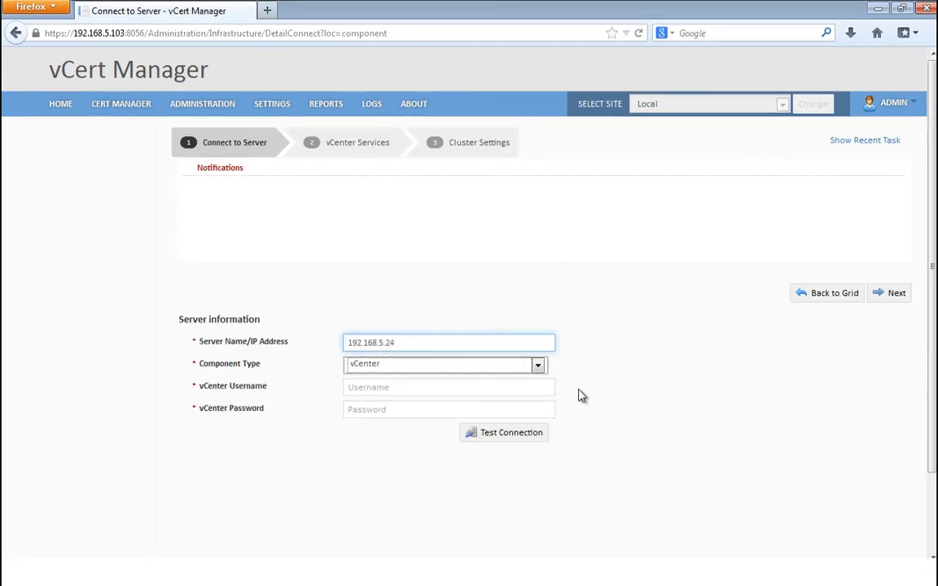
key("Tab")
type("dts\\v")
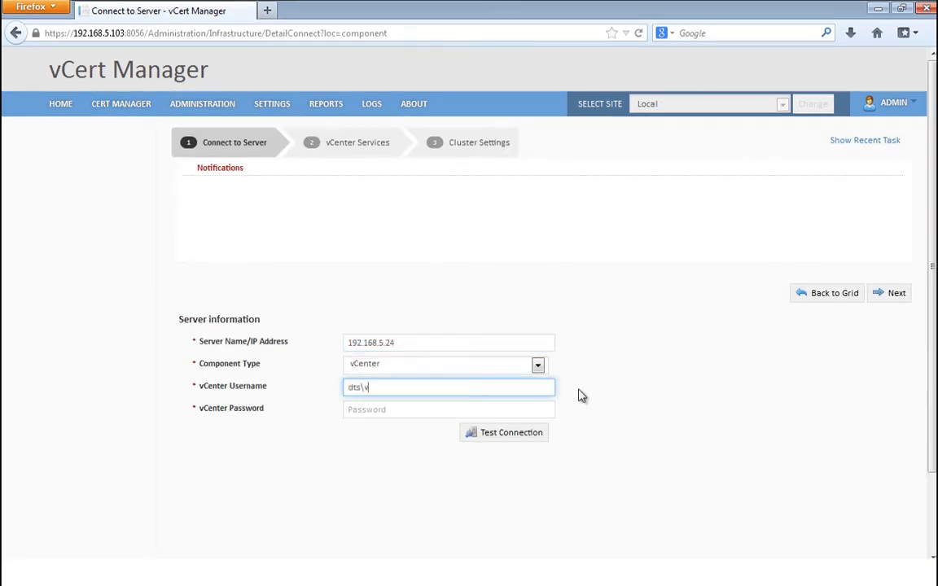
type("certadmin")
key("Tab")
type("••••••••••")
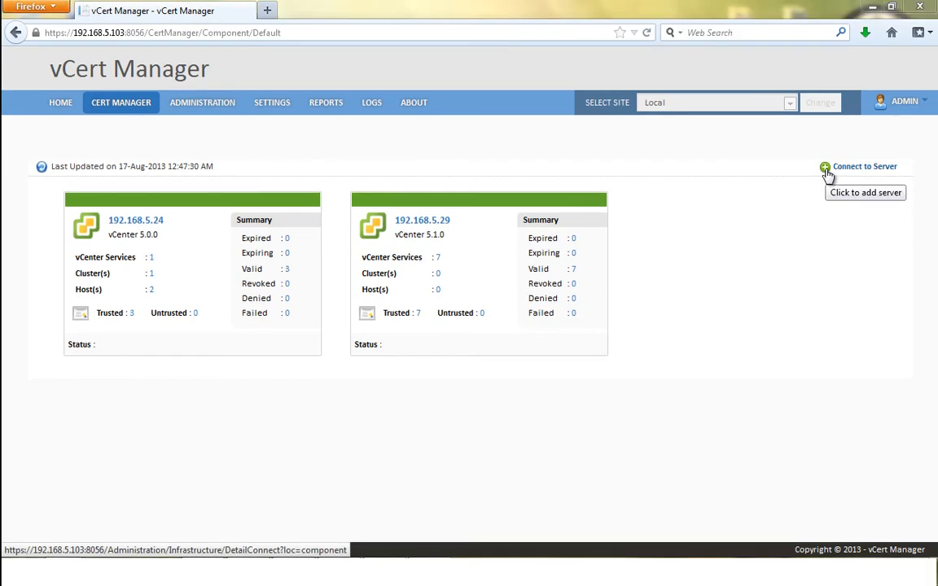
Step: Add a third vCenter, 192.168.5.27, entering the vCenter admin username and password
left_click(825, 167)
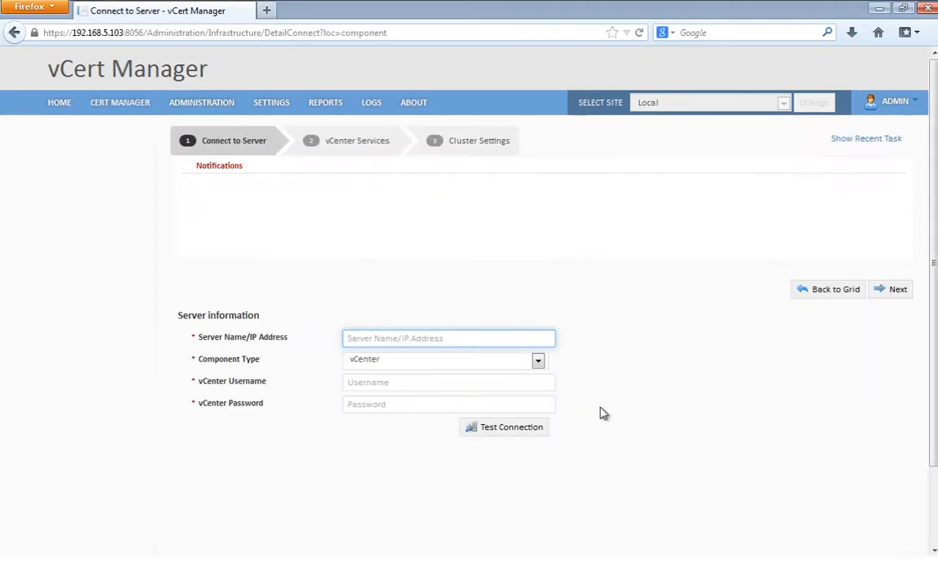
type("192")
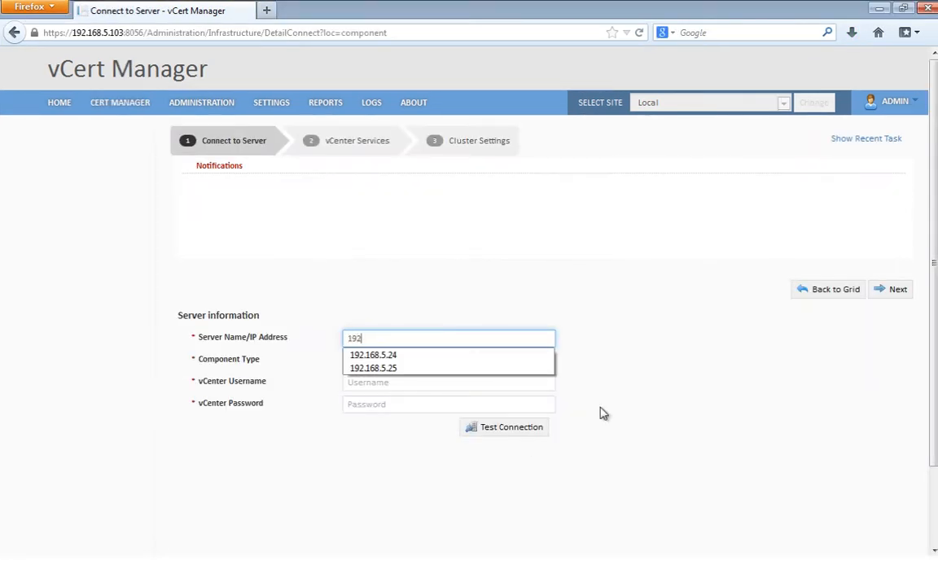
type(".168.5.27")
key("Tab")
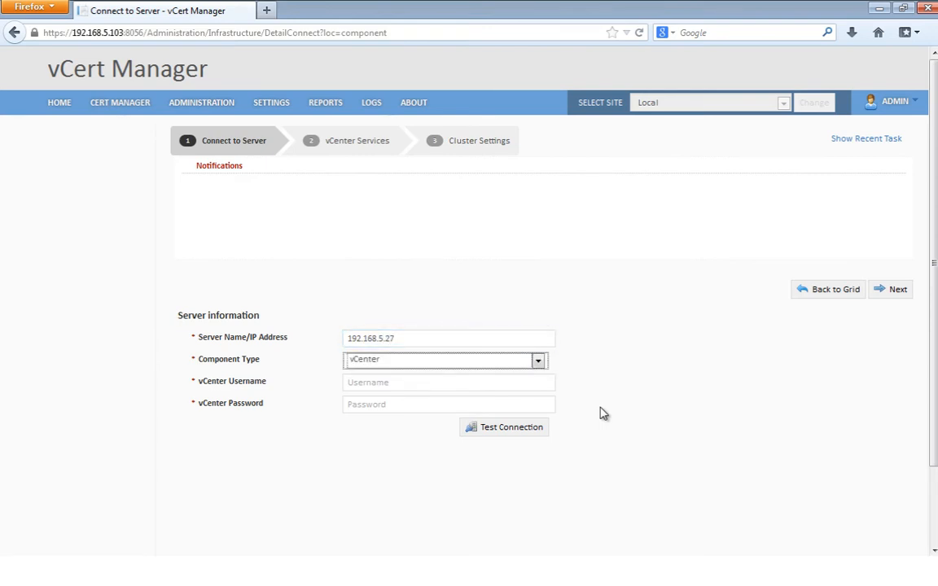
key("Tab")
type("dt")
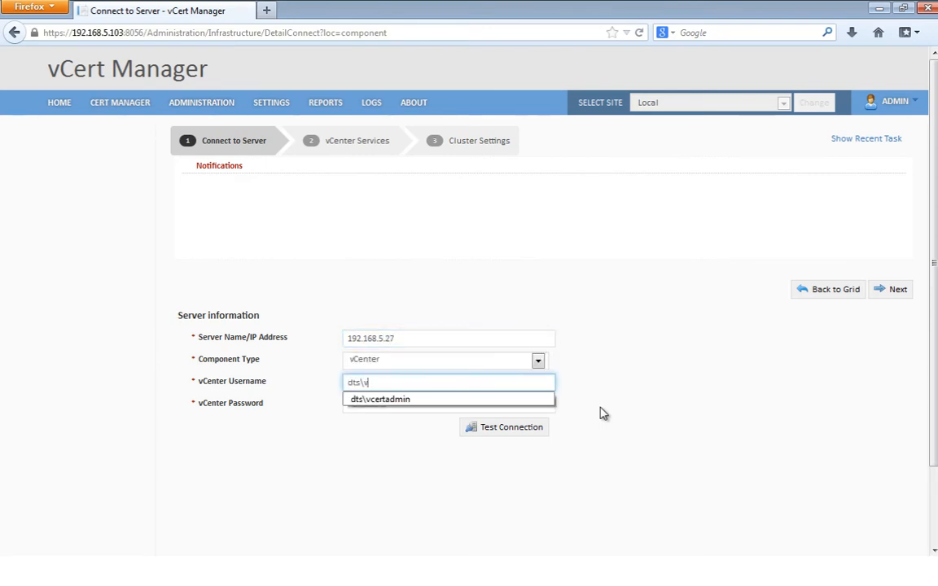
type("certadmin")
key("Tab")
type("p")
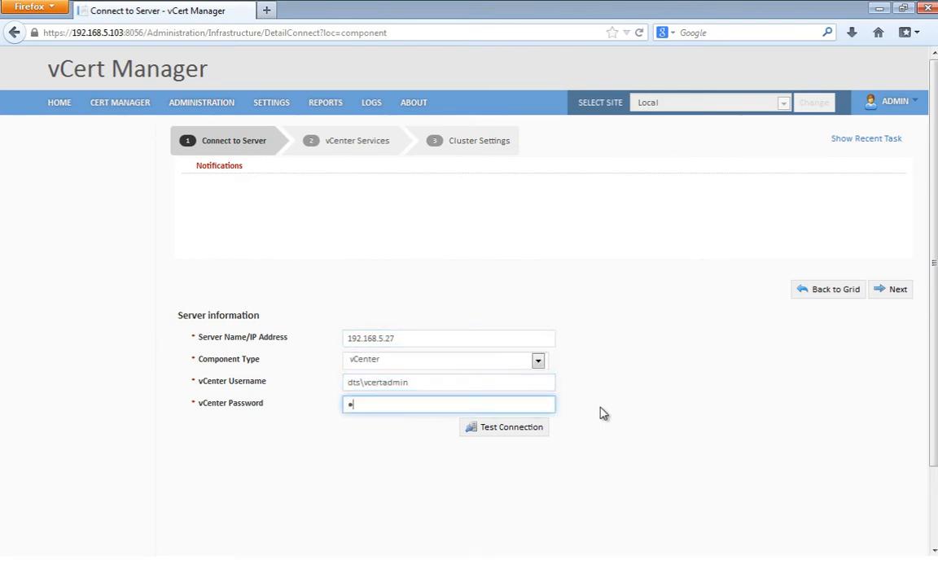
type("assword")
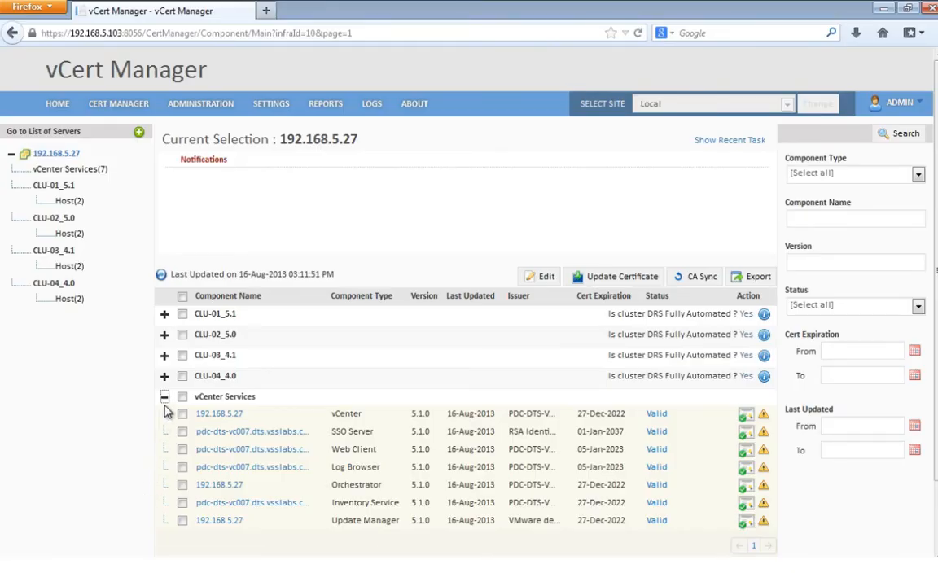
Step: Collapse vCenter Services and expand clusters CLU-01_5.1, CLU-02_5.0, CLU-03_4.1 and CLU-04_4.0
left_click(166, 397)
left_click(166, 316)
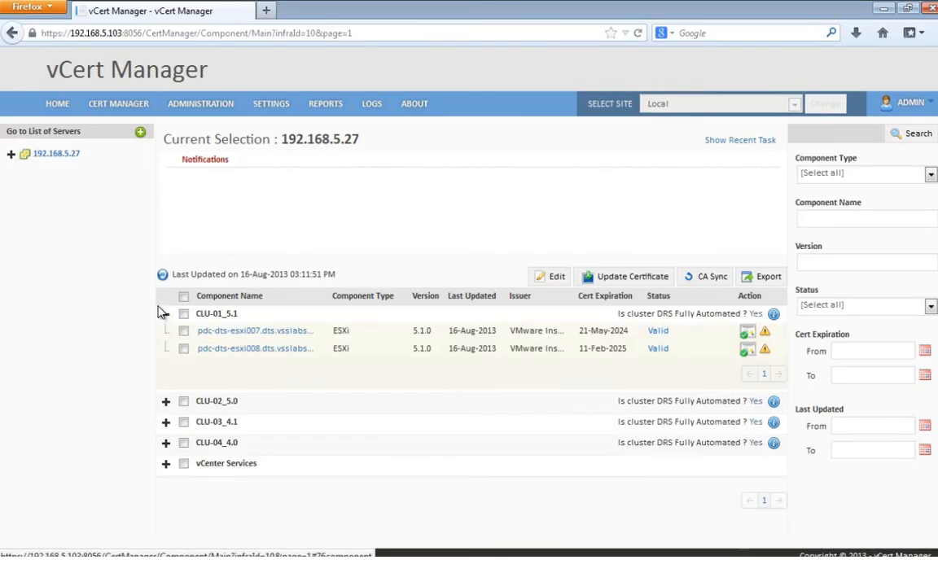
left_click(166, 403)
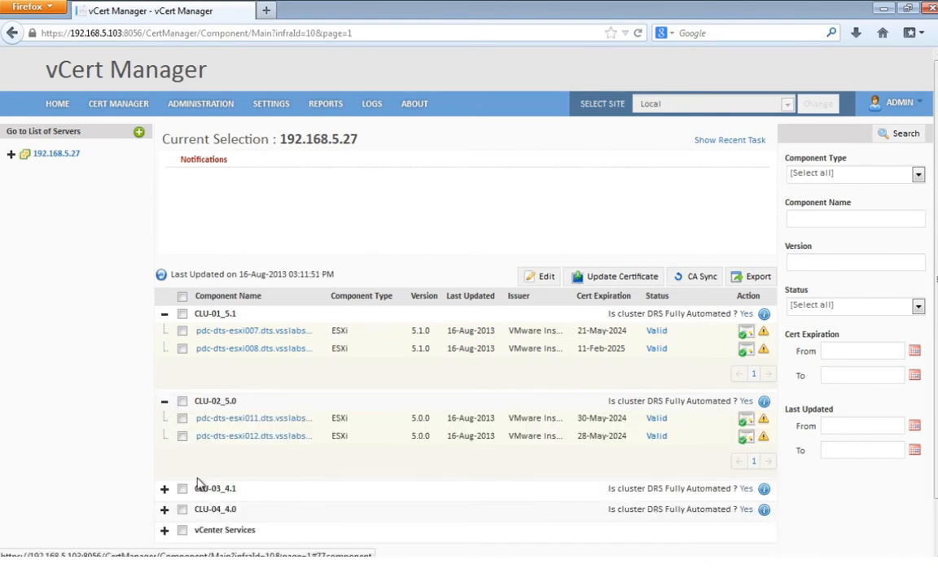
left_click(165, 489)
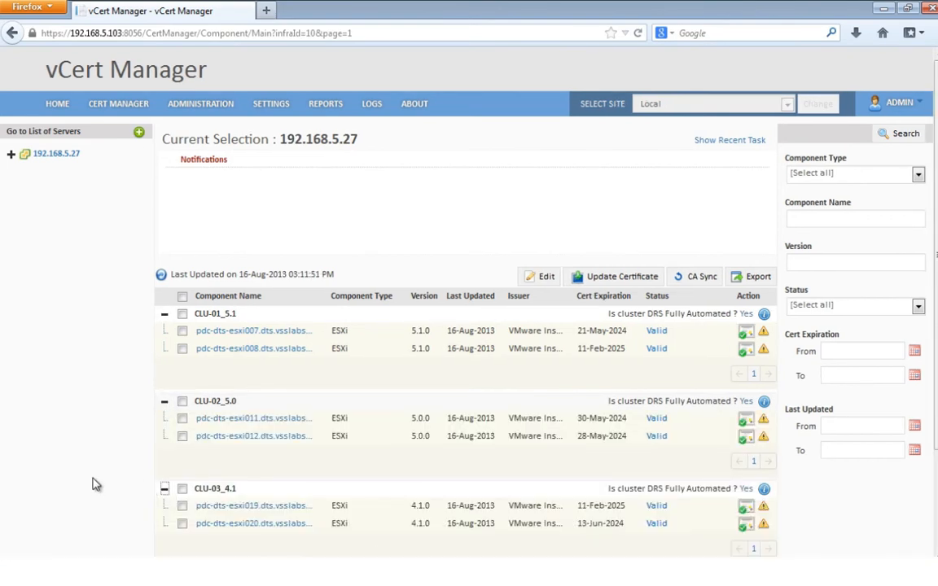
scroll(92, 483, "down", 2)
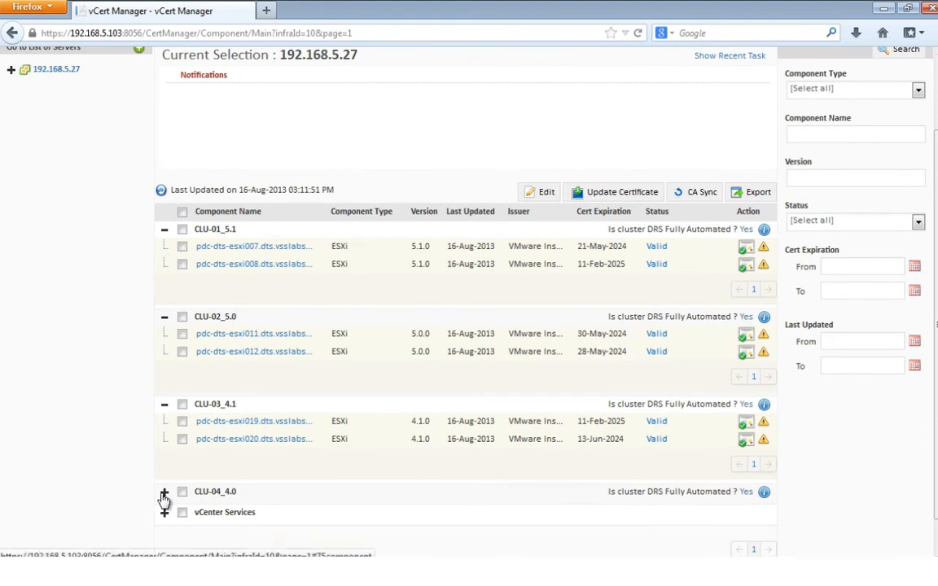
left_click(164, 495)
scroll(560, 405, "up", 1)
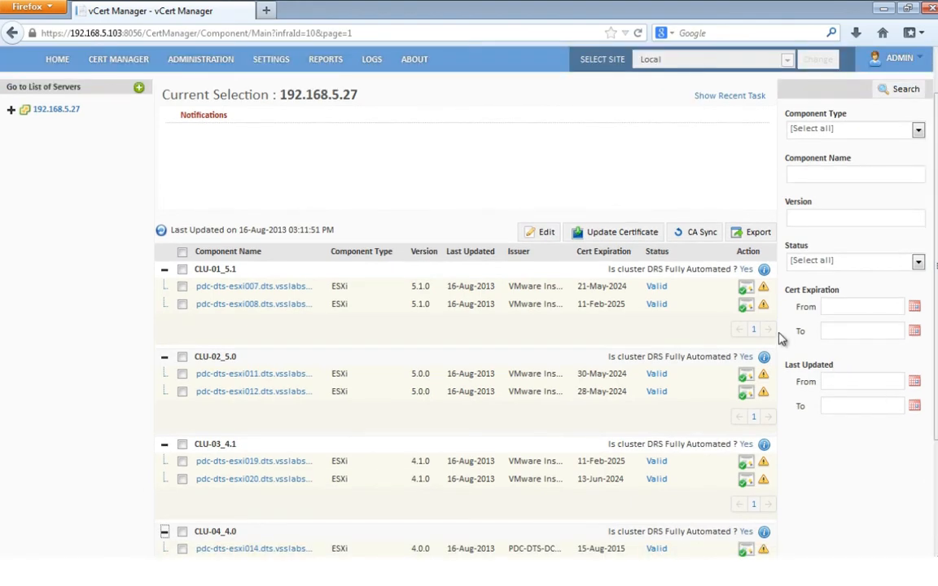
Step: Select CLU-01_5.1 with its hosts, plus pdc-dts-esxi012 and pdc-dts-esxi020
left_click(182, 270)
left_click(183, 391)
left_click(183, 479)
Step: Assign Windows 2008 Enterprise Root CA to the first host and Windows 2008 Standalone to pdc-dts-esxi008
left_click(538, 233)
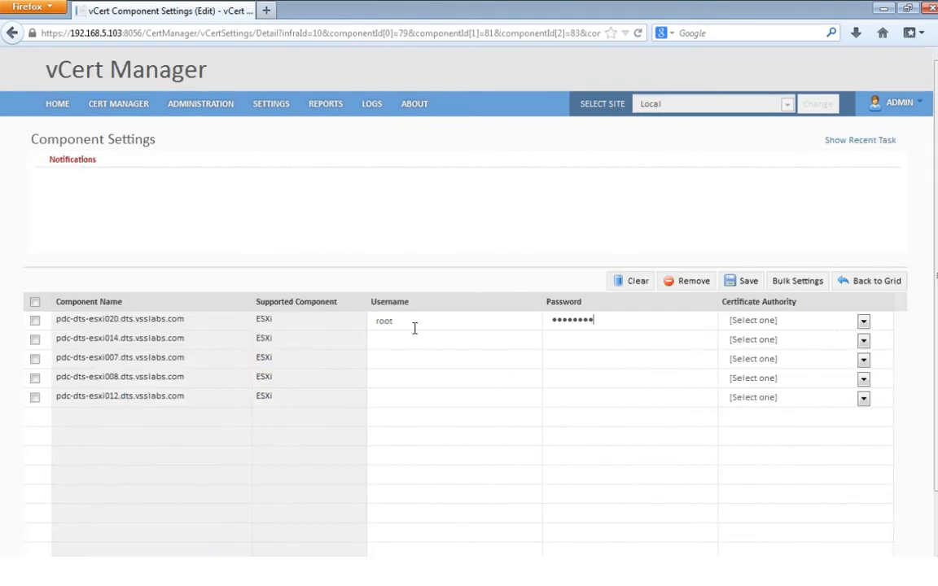
left_click(863, 322)
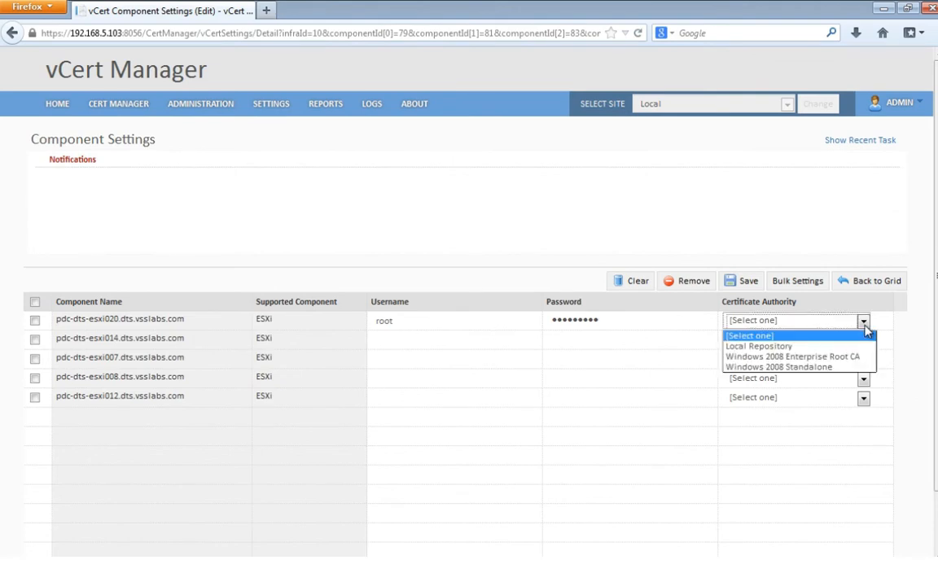
left_click(789, 357)
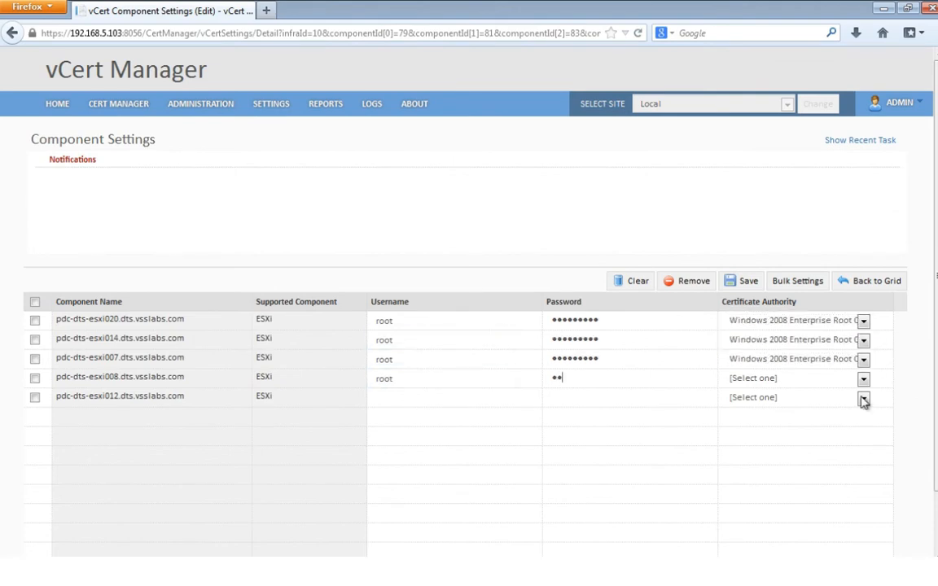
left_click(863, 379)
left_click(782, 421)
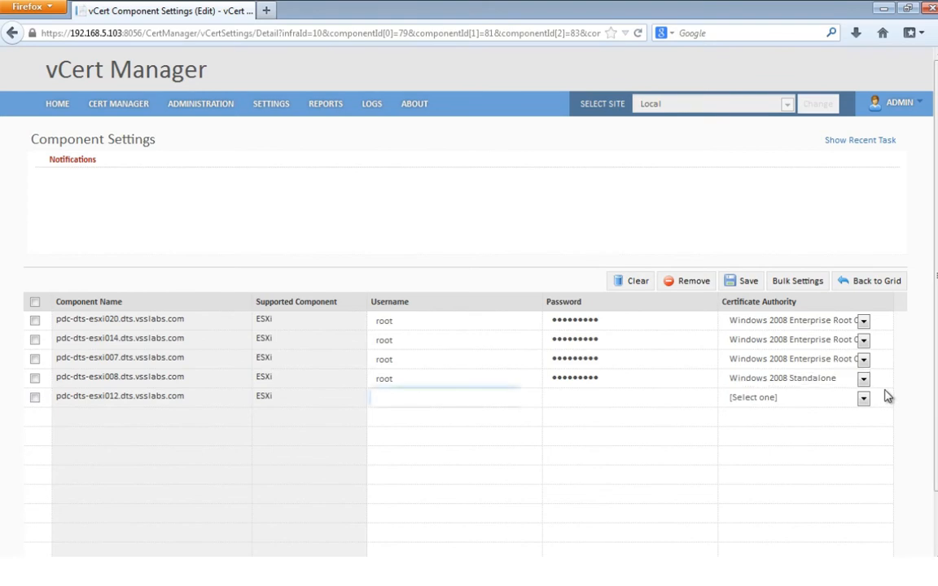
Step: Give the last host its password and Windows 2008 Enterprise Root CA, save, and review CLU-01_5.1
key("Tab")
type("•••••••••")
left_click(863, 399)
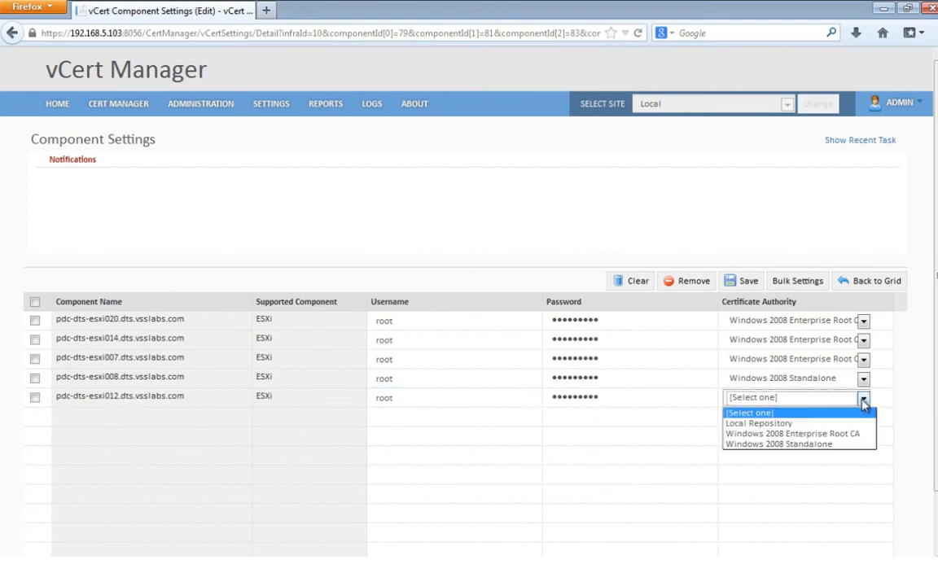
left_click(853, 434)
left_click(743, 281)
left_click(166, 314)
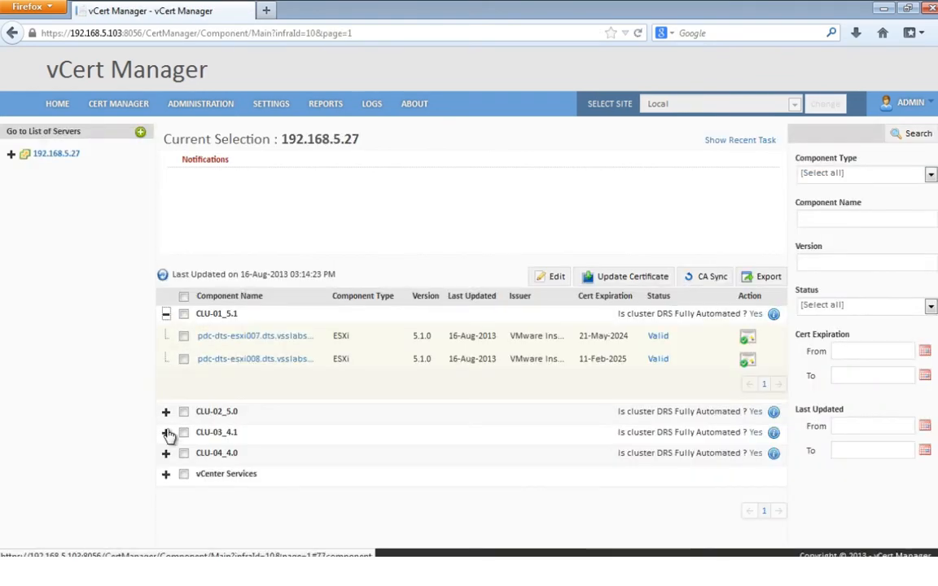
Step: Select hosts esxi007, esxi008, esxi012, esxi014 and esxi020 across the clusters and queue their certificate updates
left_click(166, 412)
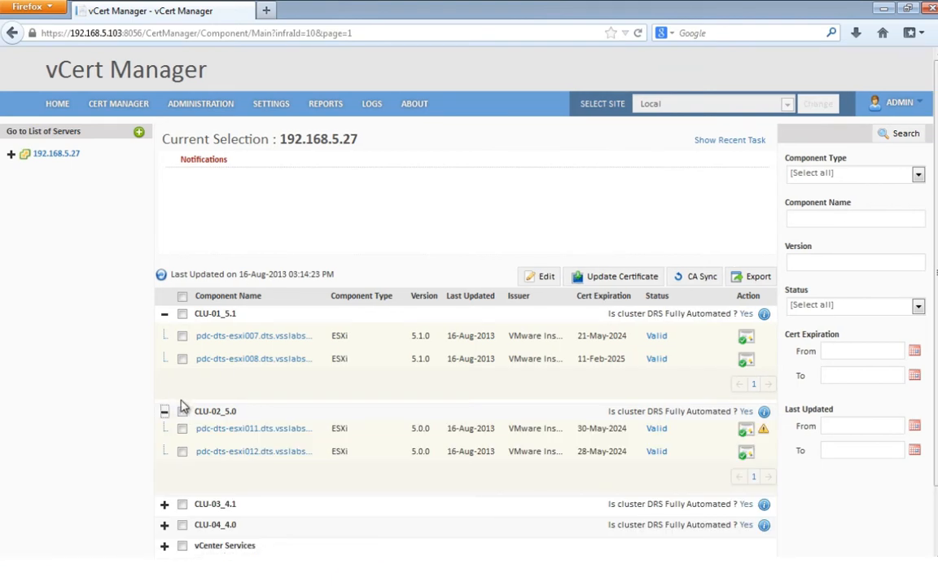
left_click(164, 506)
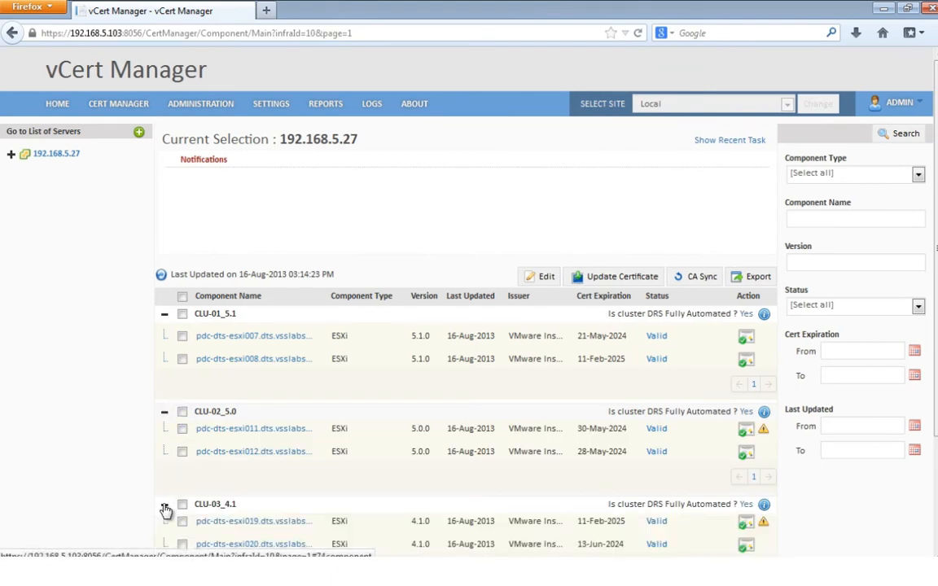
scroll(167, 506, "down", 2)
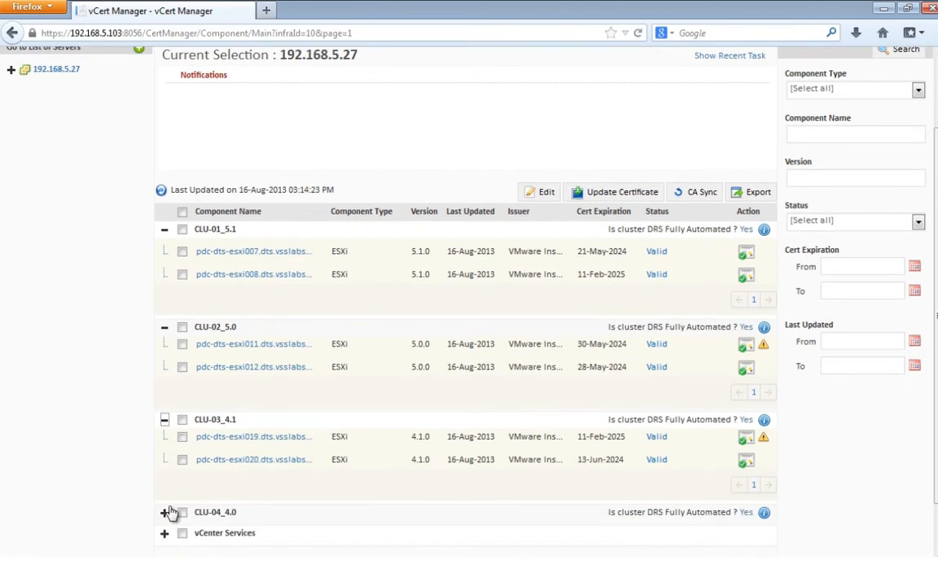
left_click(166, 513)
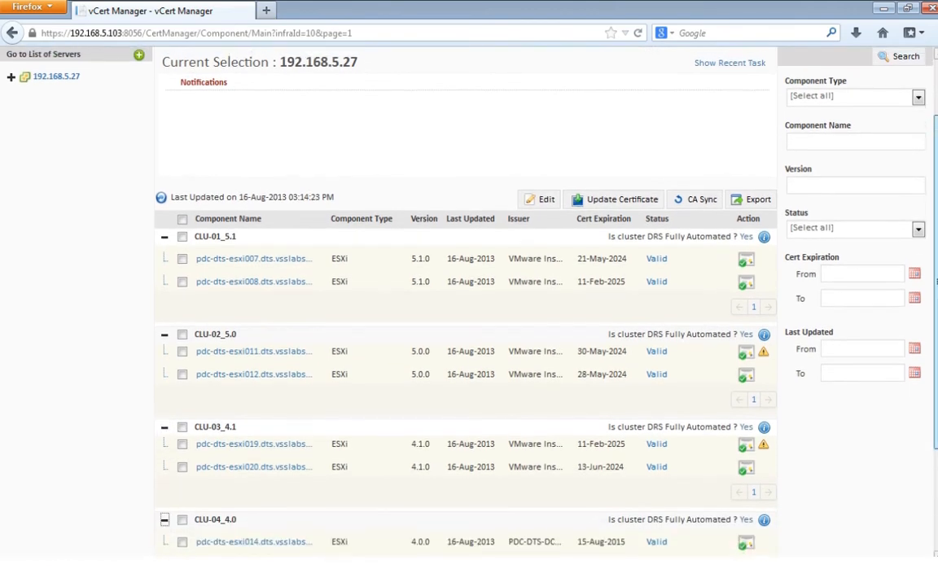
left_click(183, 246)
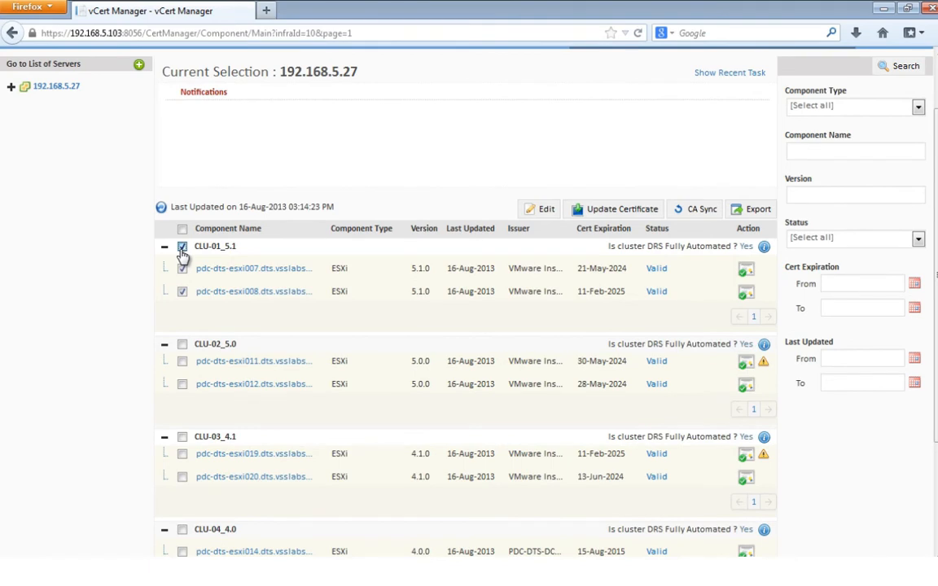
left_click(182, 384)
left_click(182, 478)
left_click(611, 209)
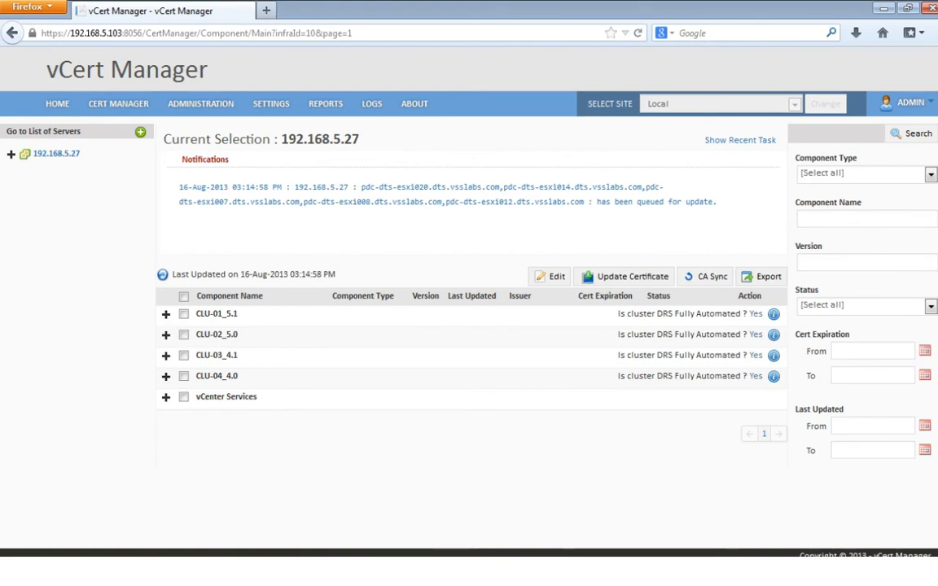
Step: Expand CLU-01_5.1, CLU-02_5.0 and CLU-03_4.1 to check that their host certificates still show Valid
left_click(166, 314)
left_click(166, 412)
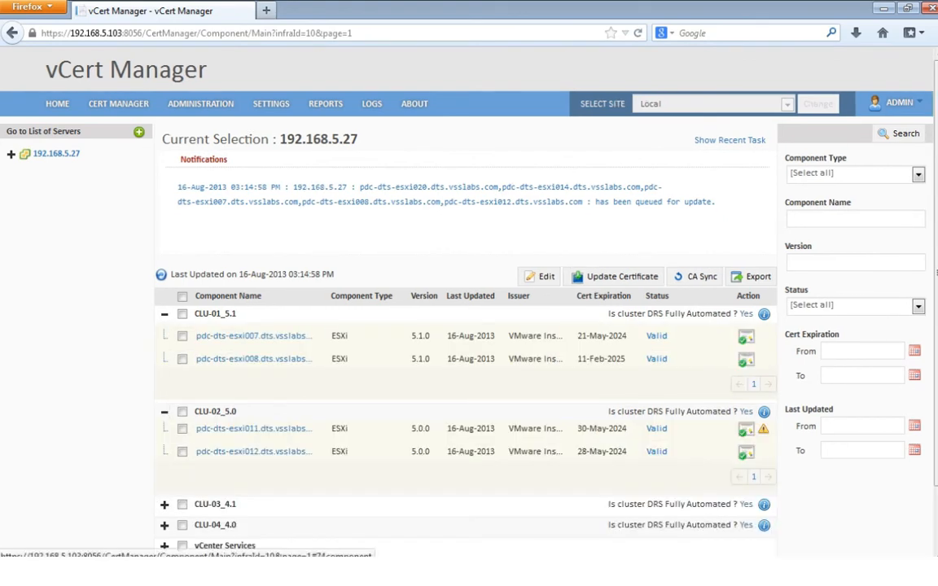
left_click(165, 504)
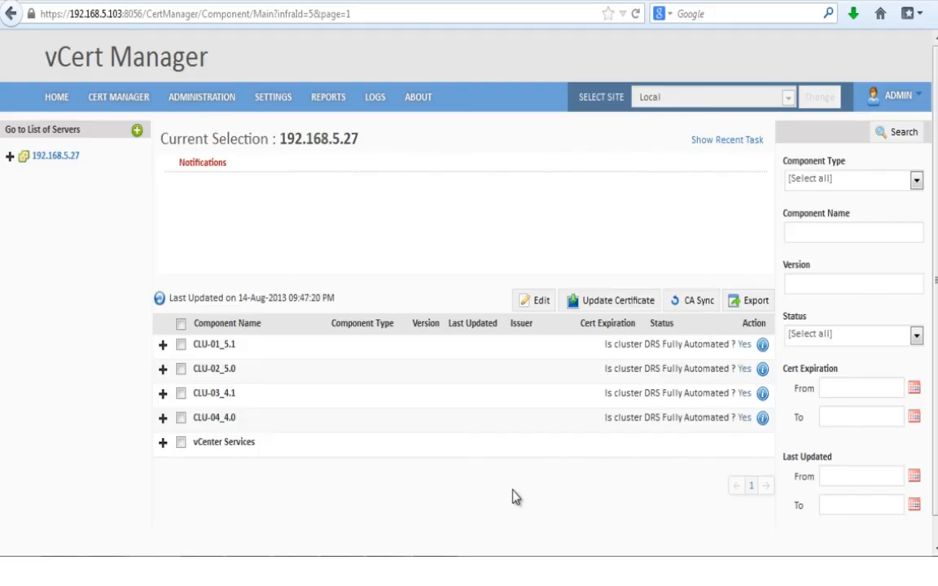
Step: Expand CLU-01_5.1 to show its host certificates
left_click(163, 346)
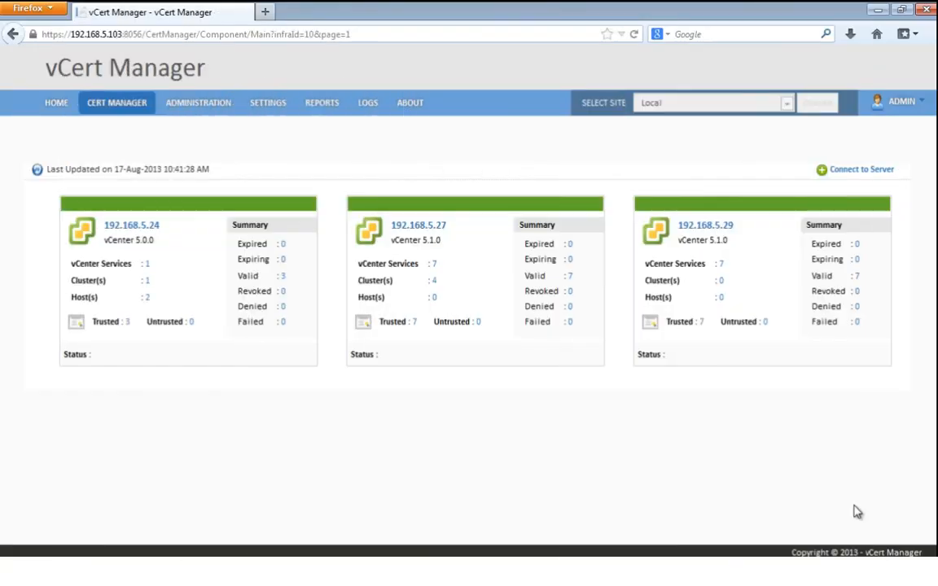
Step: Queue certificate updates for the 192.168.5.29 services except Orchestrator, then expand vCenter Services to follow progress
left_click(701, 231)
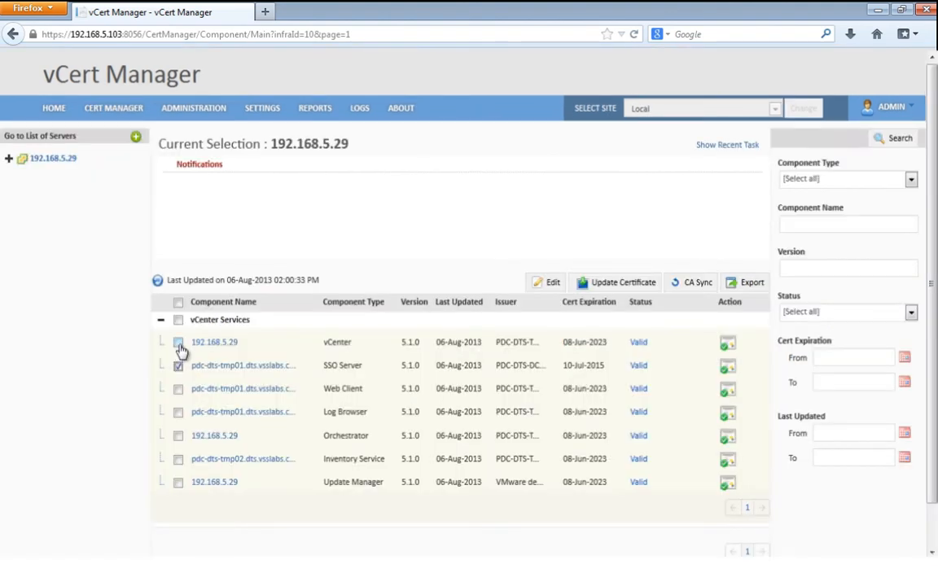
left_click(179, 344)
left_click(178, 391)
left_click(178, 413)
left_click(178, 460)
left_click(179, 484)
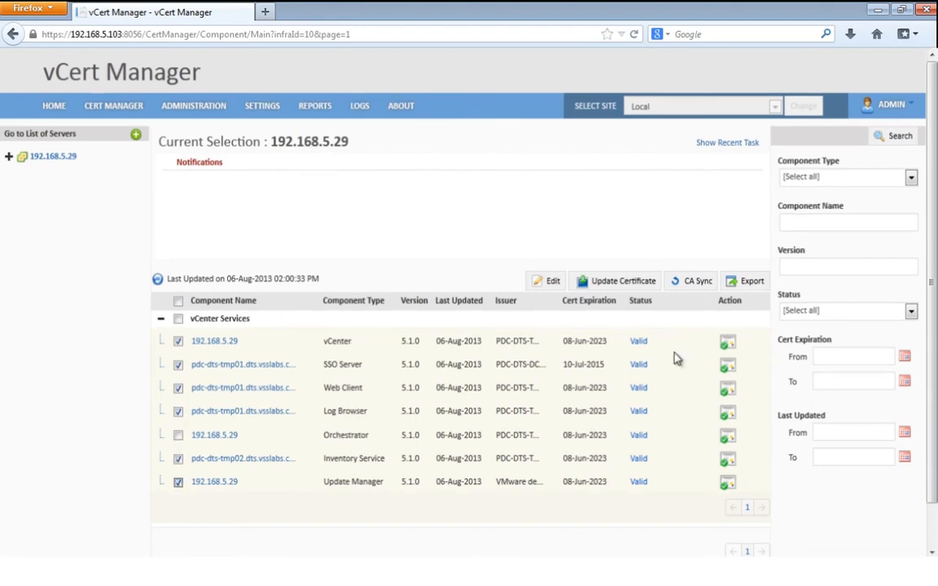
left_click(656, 291)
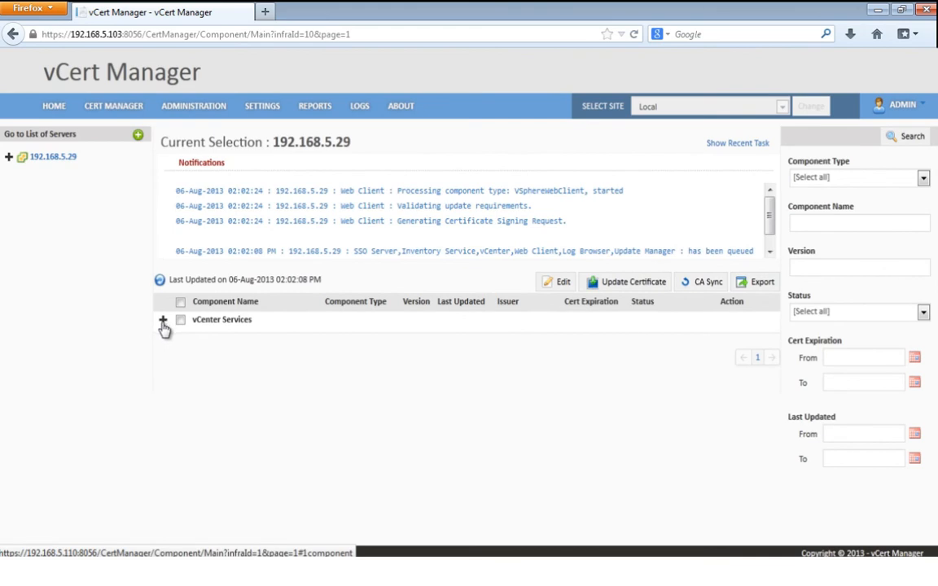
left_click(162, 321)
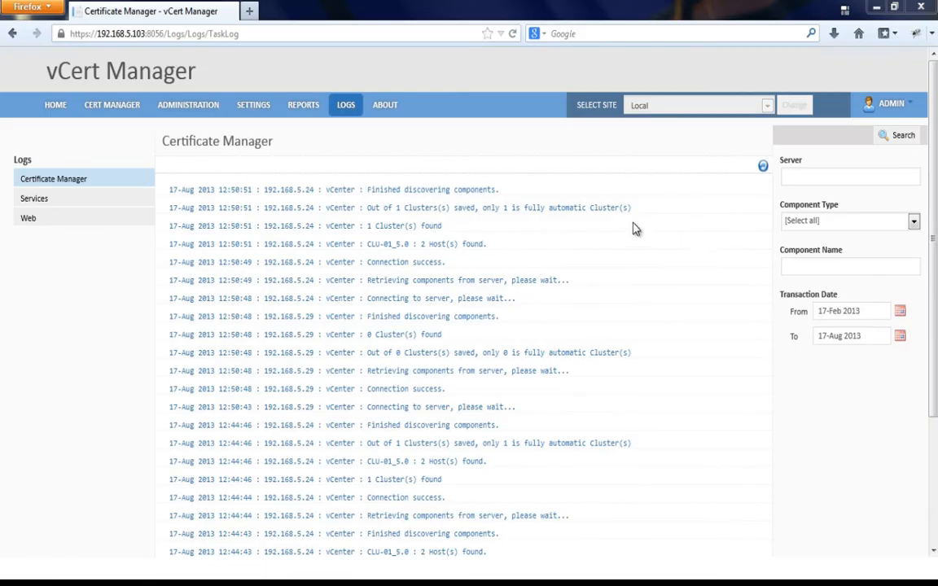
Step: Filter the Services log to show only Error entries
left_click(115, 208)
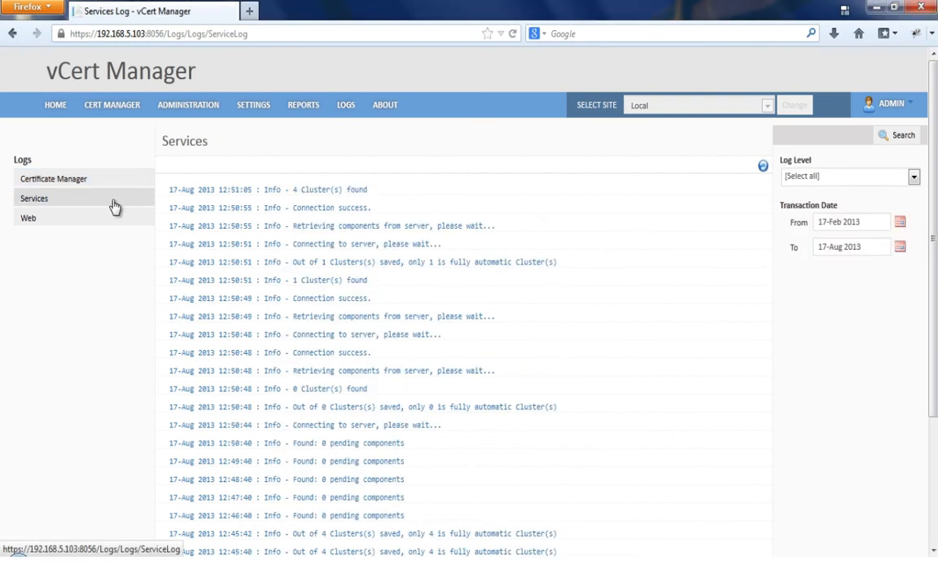
left_click(851, 178)
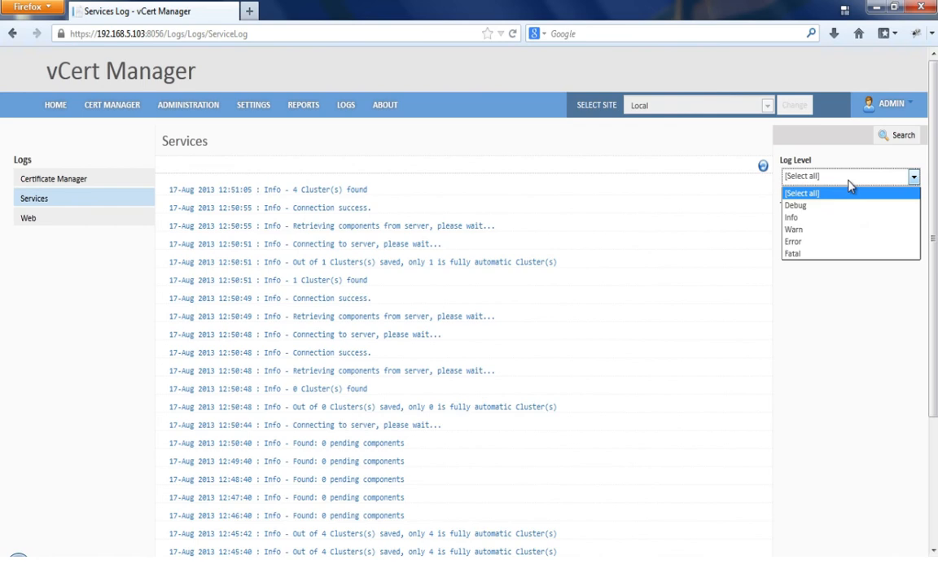
left_click(826, 242)
left_click(899, 140)
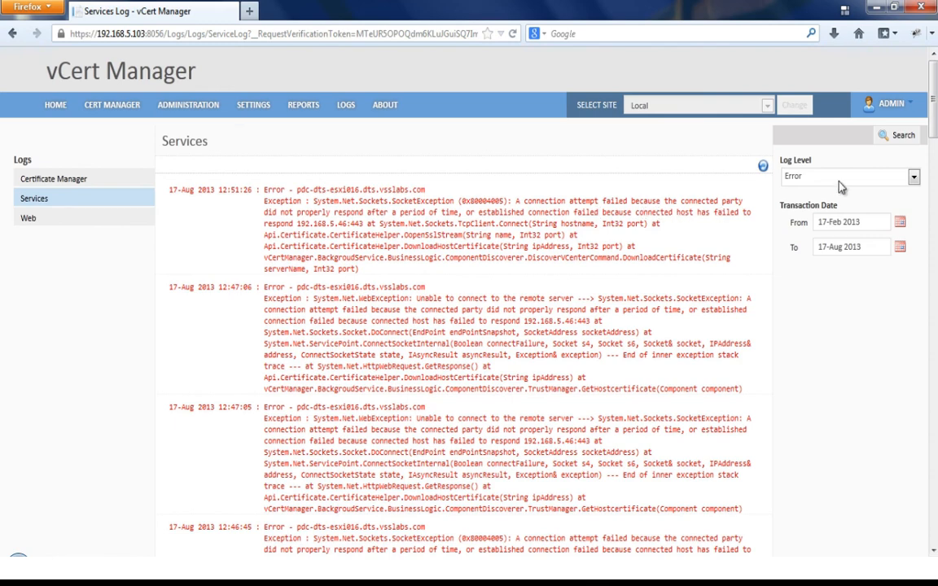
Step: Re-filter the Services log to Info entries, then check the dashboard's component status filter choices
left_click(913, 177)
left_click(815, 218)
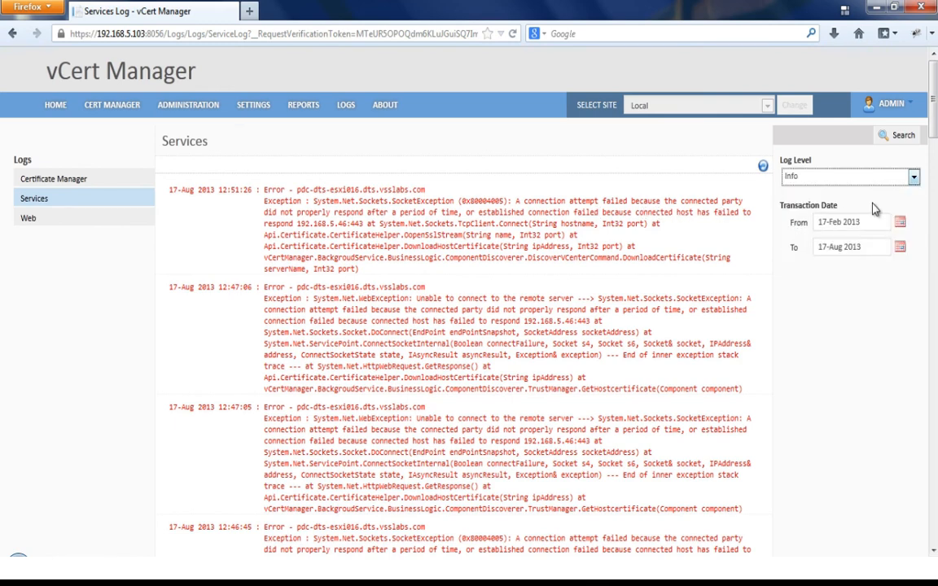
left_click(901, 140)
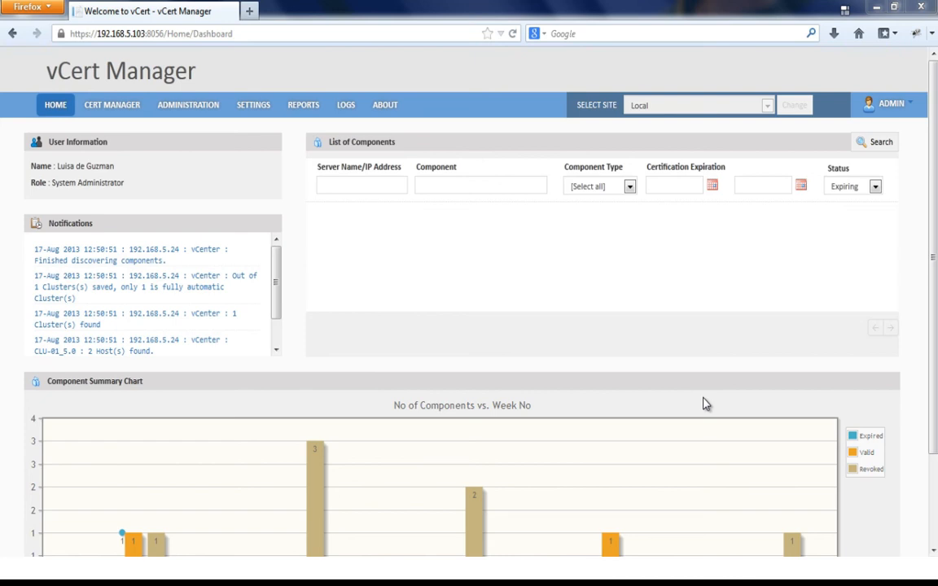
left_click(875, 186)
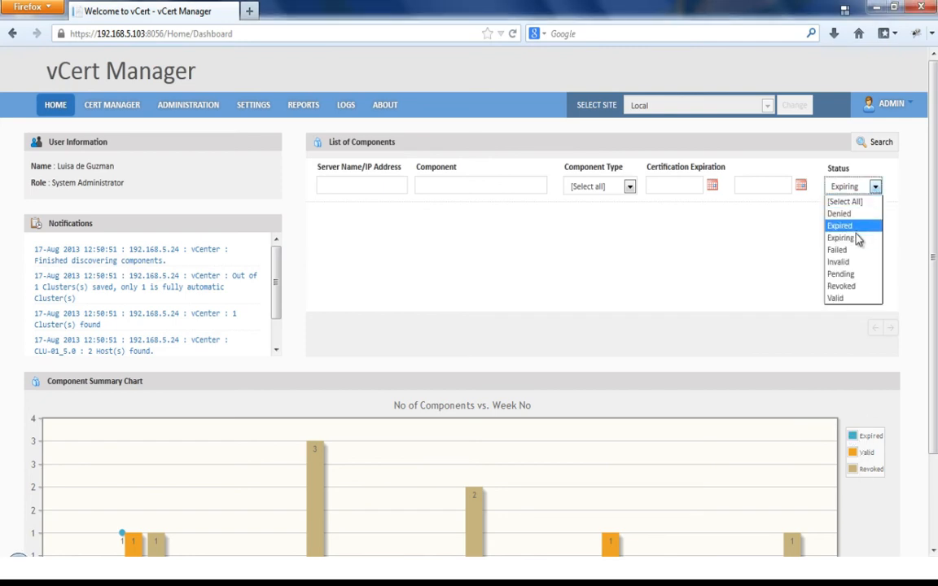